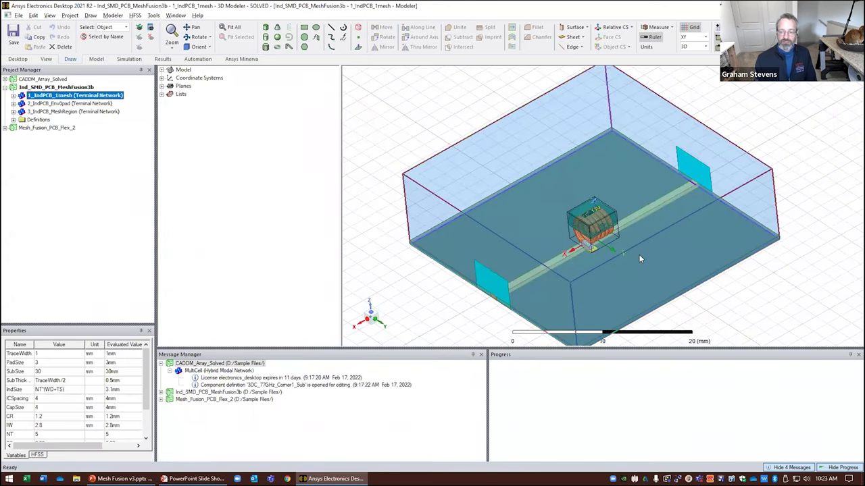
Look over the inductor on the PCB and select the Inductor_SMD1 component in the 1_IndPCB_1mesh design.
scroll(624, 262, up, 3)
scroll(623, 262, up, 3)
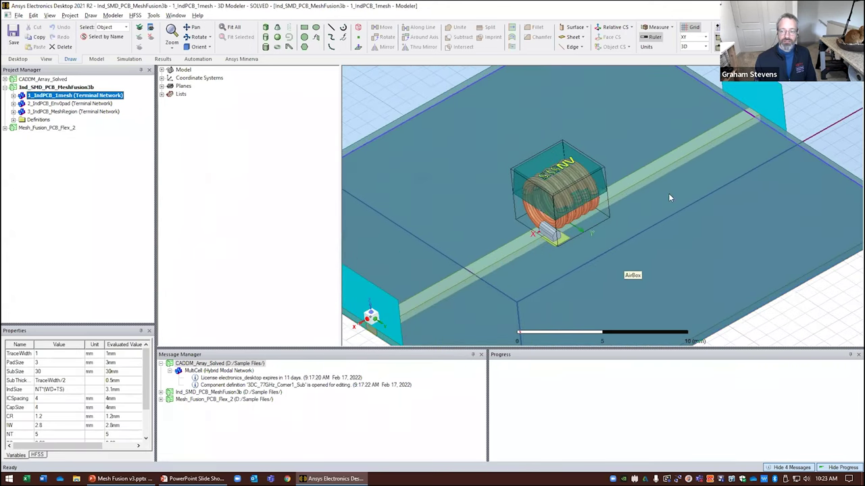
scroll(642, 236, down, 3)
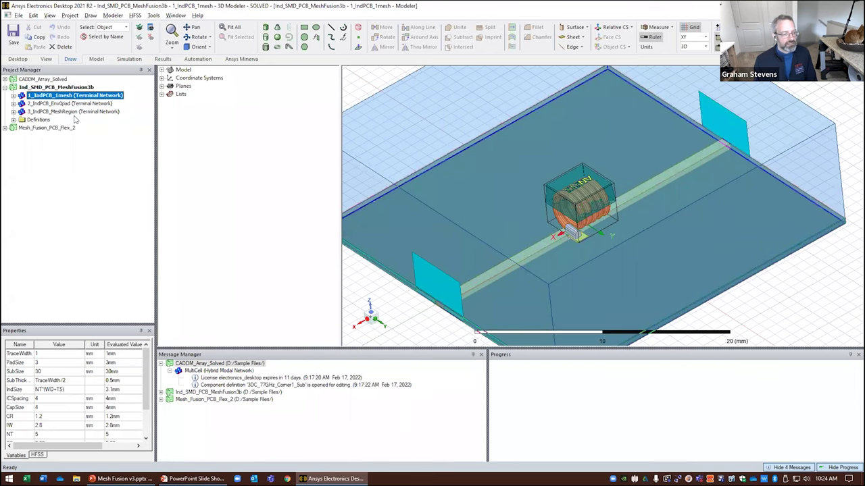
click(14, 95)
click(22, 104)
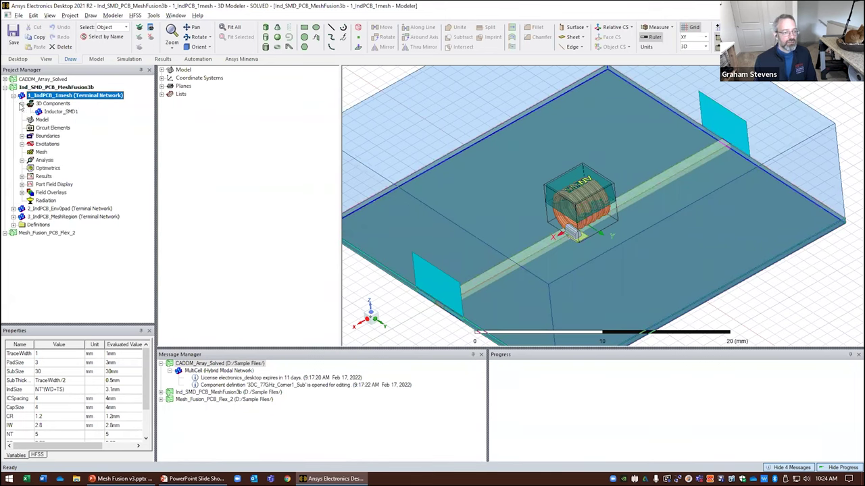
click(46, 112)
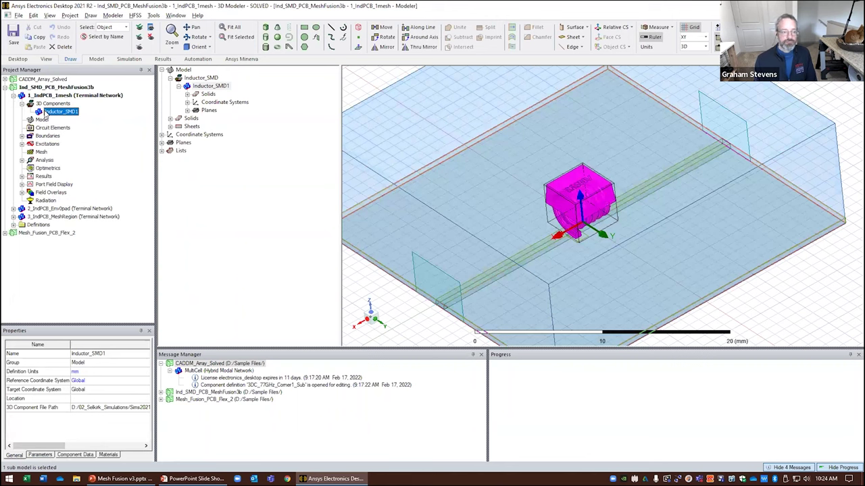
right_click(62, 115)
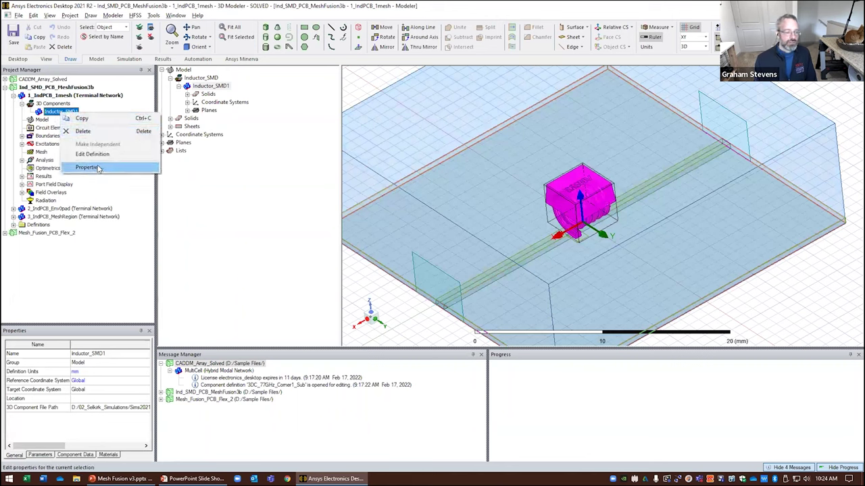
click(134, 249)
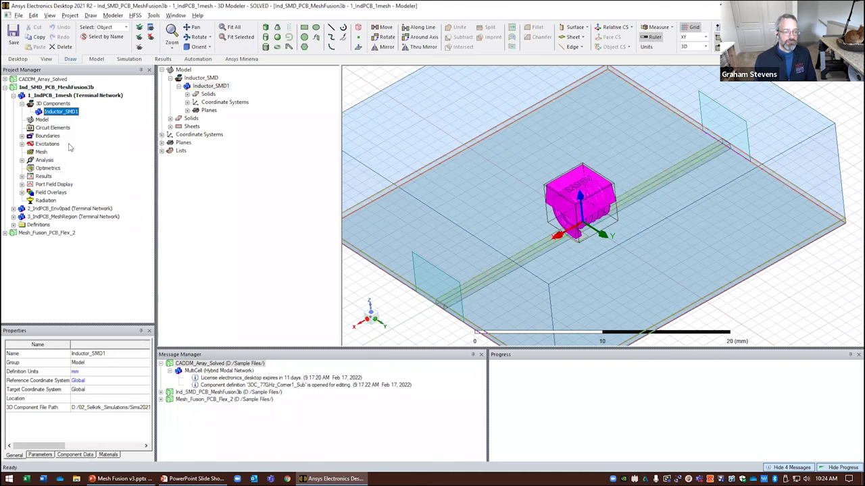
Switch Mesh Fusion off and back on for Inductor_SMD1 in the 3D components' Mesh Fusion settings and accept them.
right_click(56, 103)
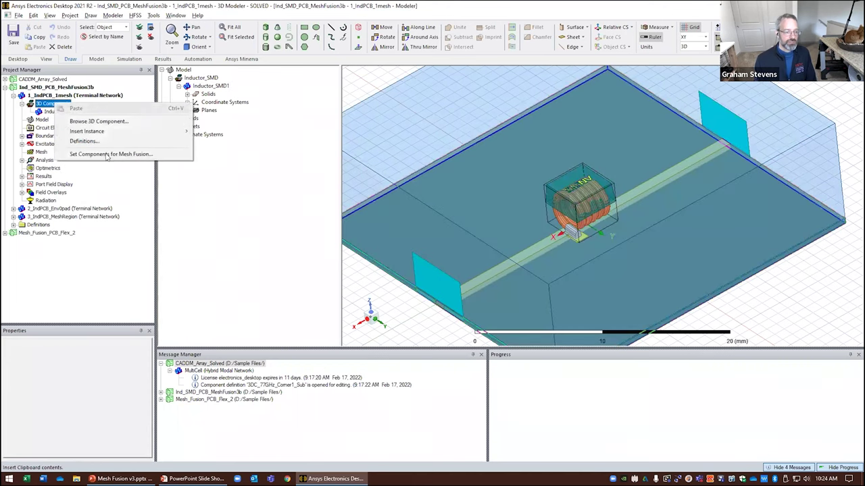
click(39, 105)
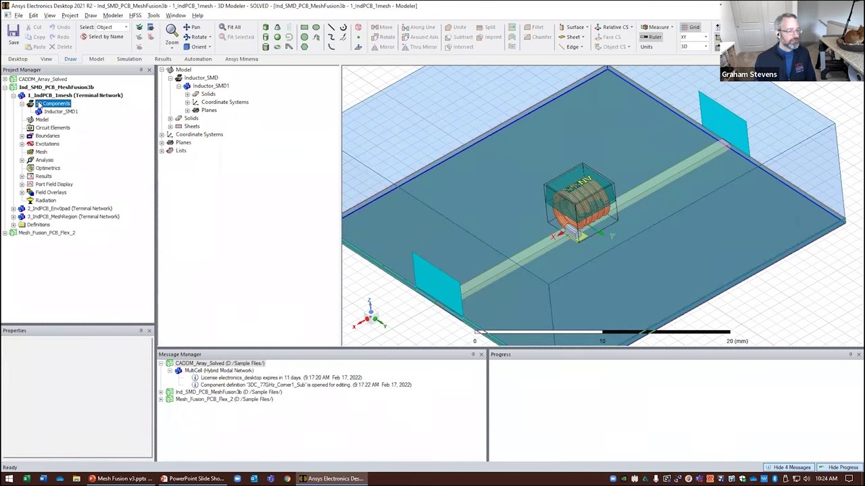
right_click(39, 104)
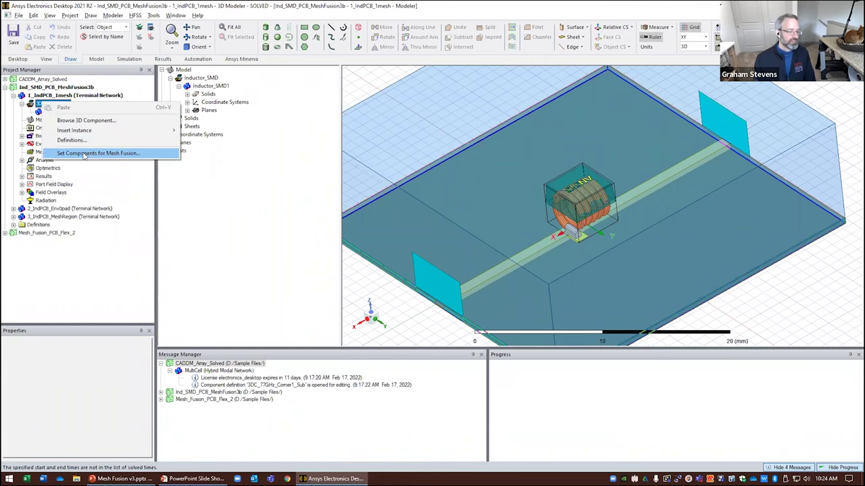
click(84, 153)
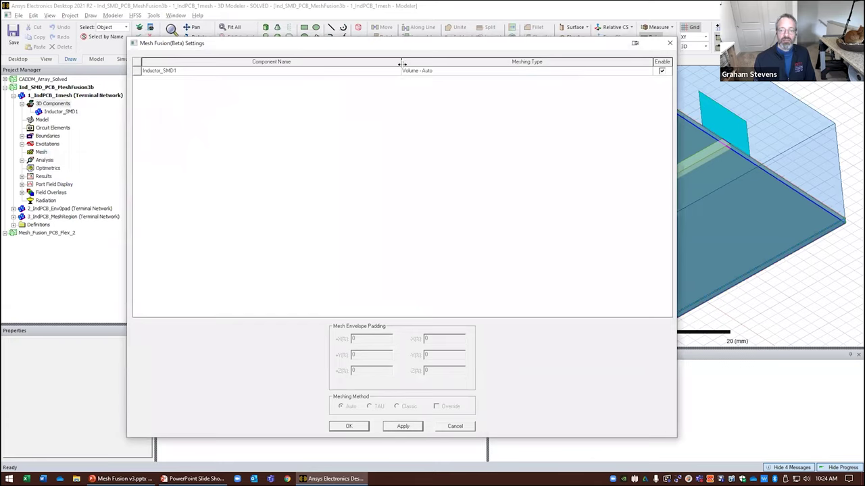
click(662, 71)
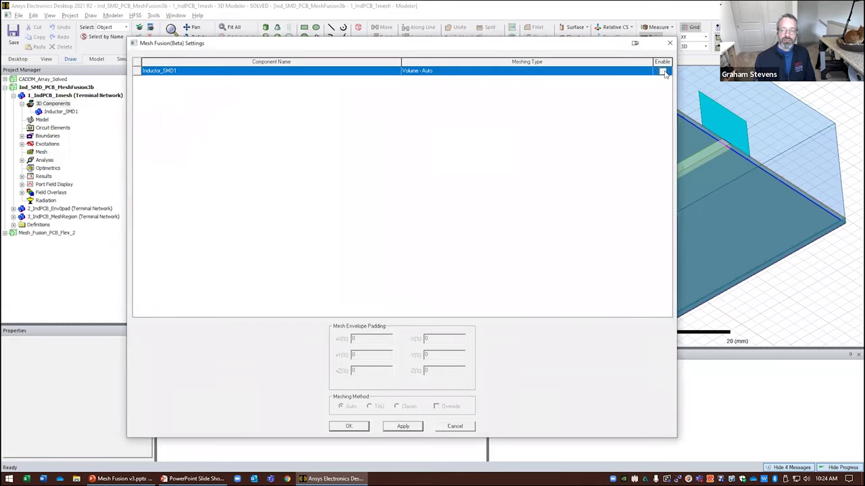
click(662, 72)
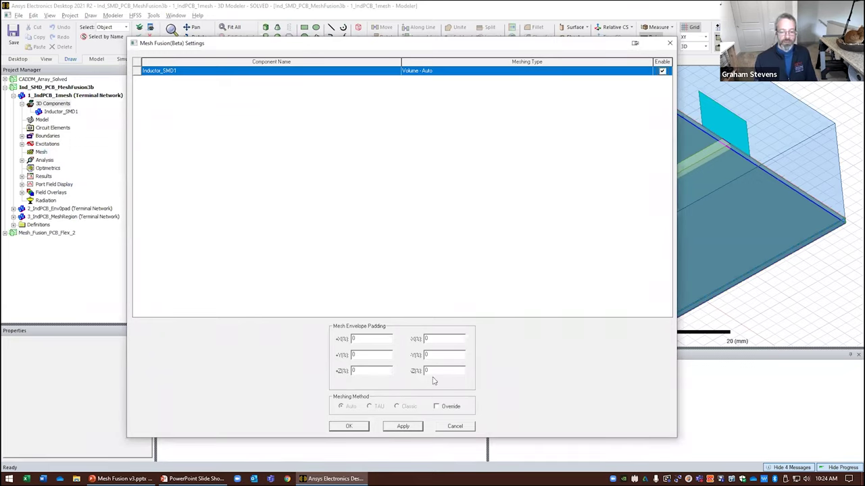
click(349, 426)
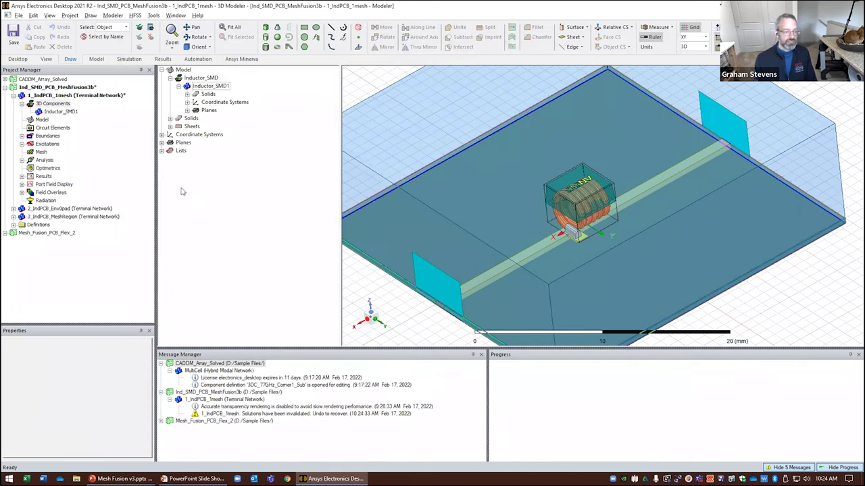
Examine Inductor_SMD1's properties, covering its parameters, model objects, materials, boundaries, excitations and circuit elements.
right_click(61, 111)
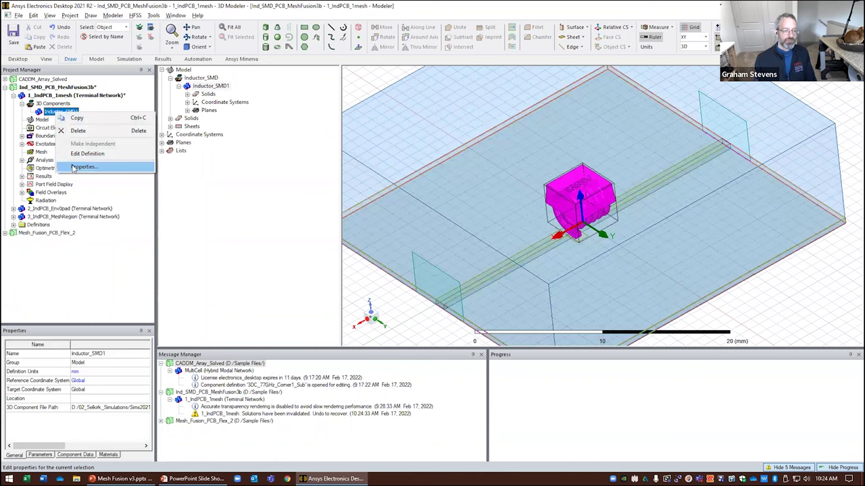
click(82, 167)
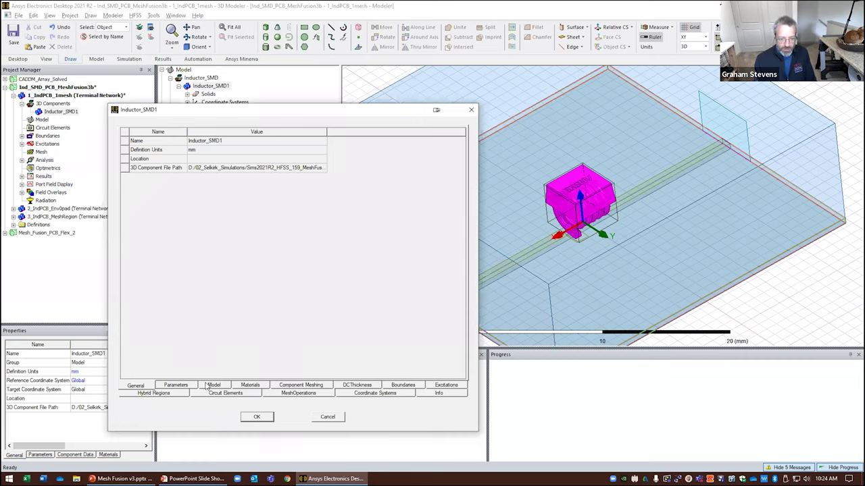
click(176, 386)
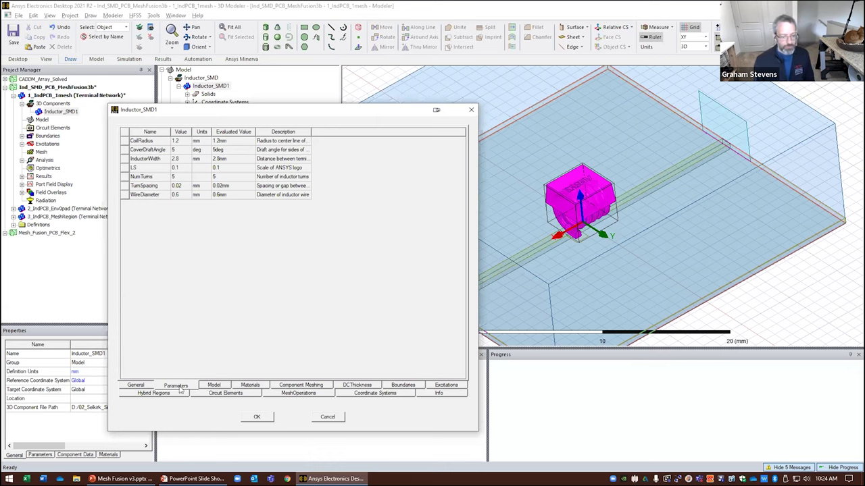
click(211, 387)
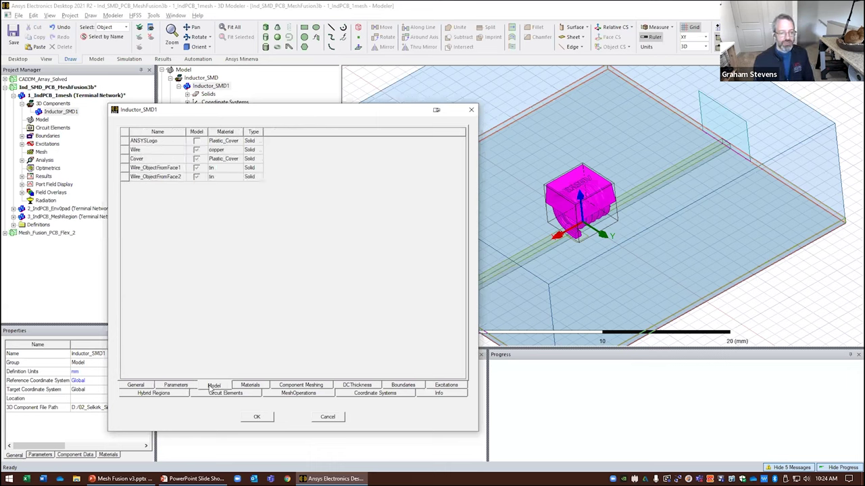
click(250, 386)
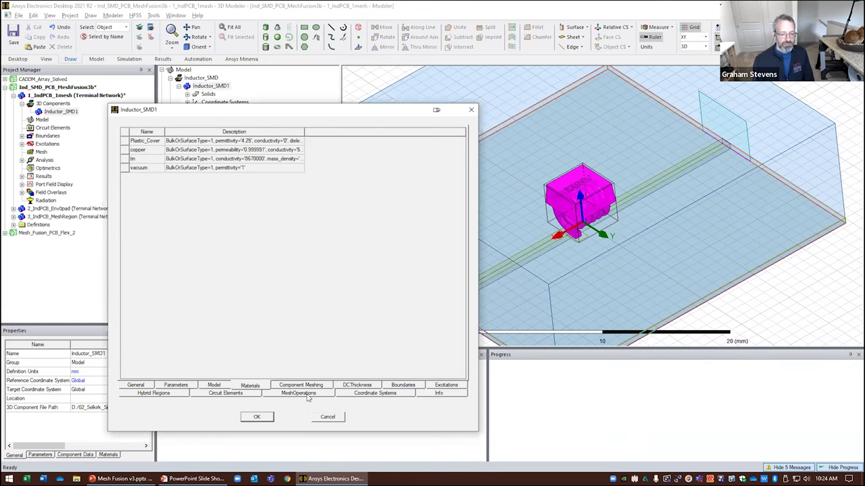
click(402, 385)
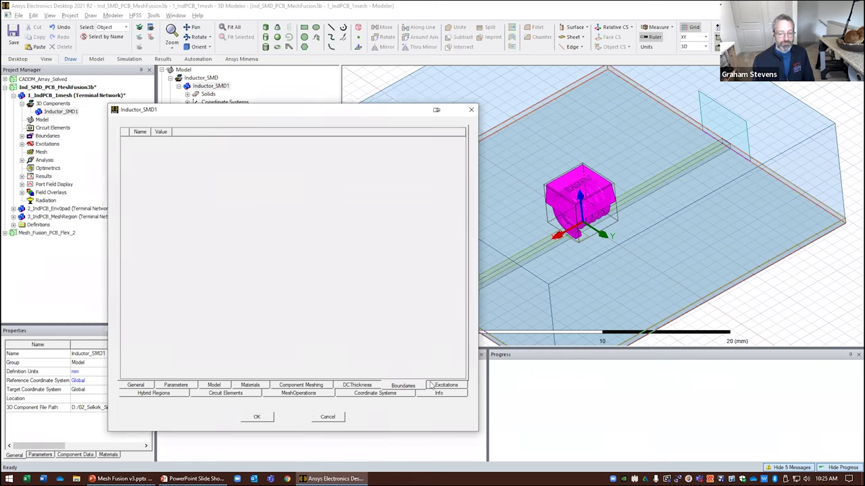
click(446, 385)
click(158, 389)
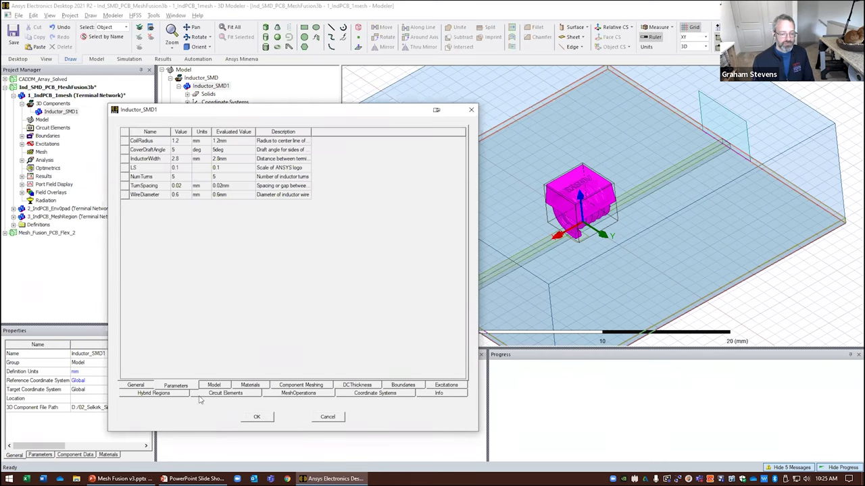
click(209, 394)
Review Inductor_SMD1's mesh operations and component meshing settings, including Do Mesh Assembly, and close the properties without saving.
click(292, 396)
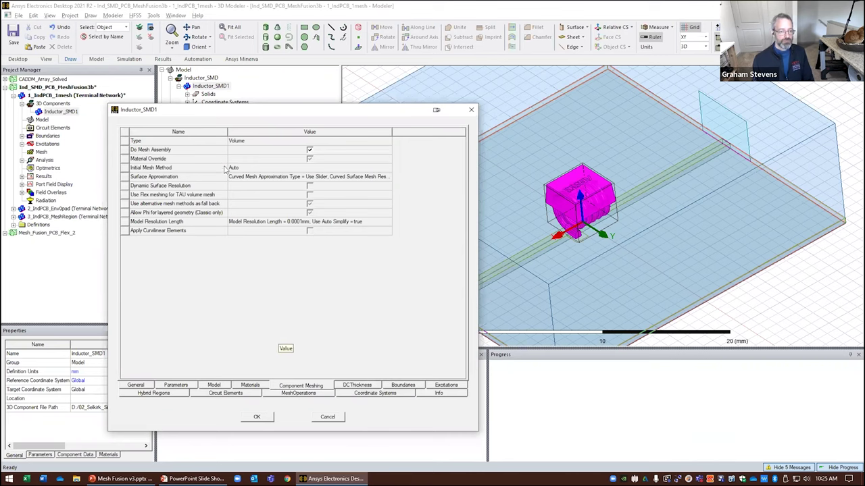
drag(210, 110, 196, 95)
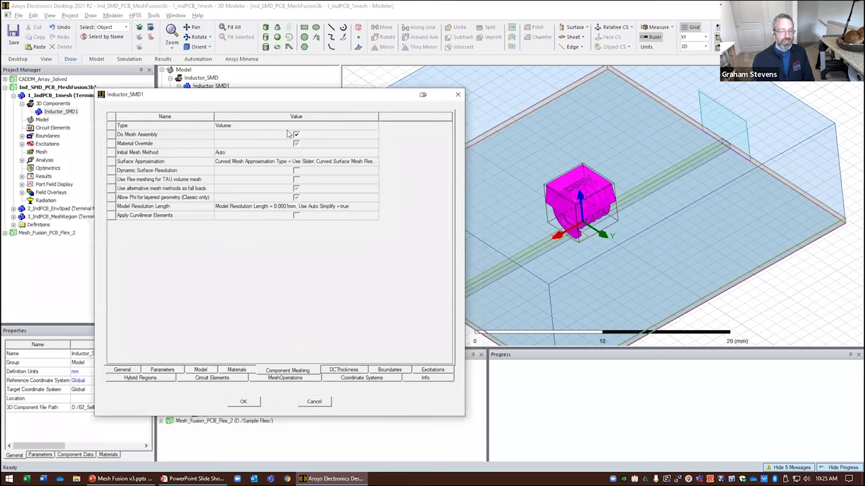
click(273, 378)
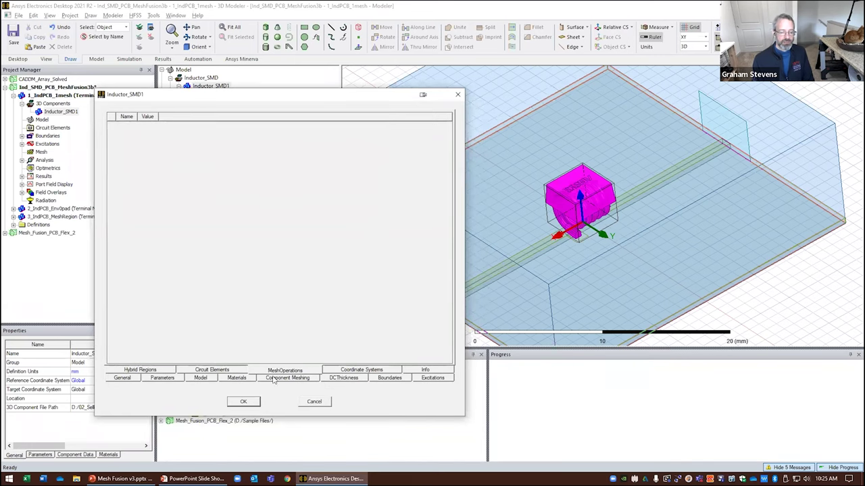
click(275, 379)
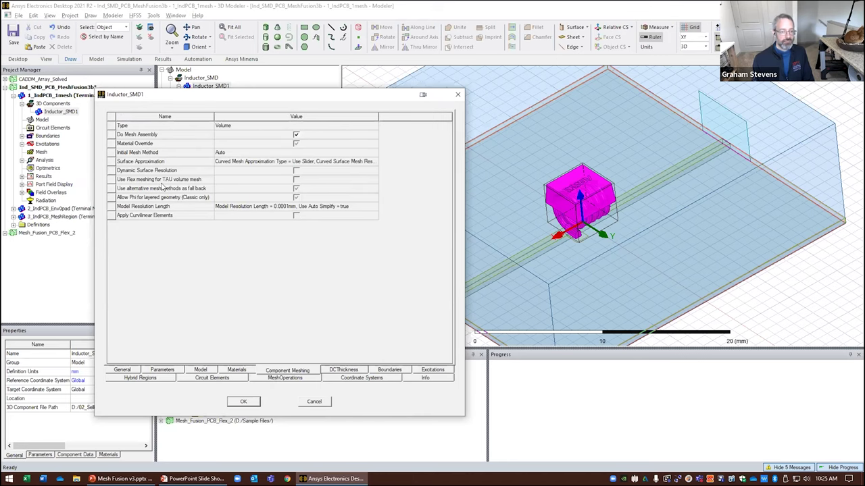
click(290, 143)
click(291, 144)
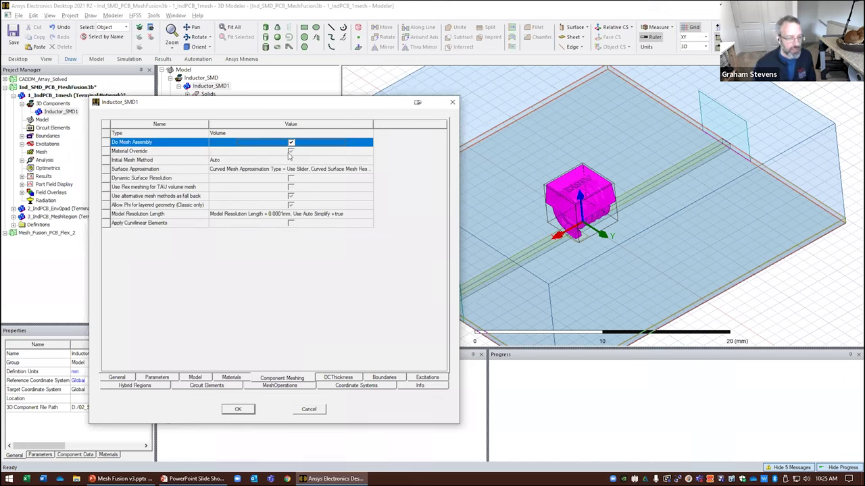
click(305, 410)
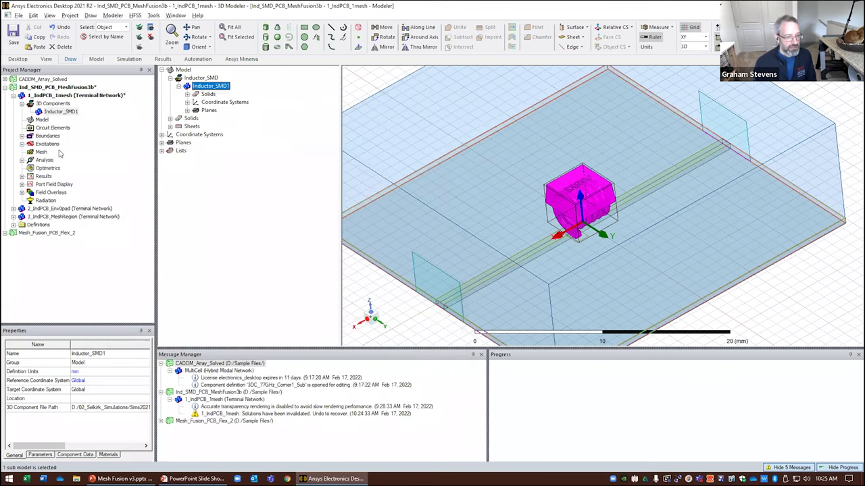
Expand the boundaries, excitations, analysis and results of the 1_IndPCB_1mesh design to review its setup.
drag(154, 173, 148, 173)
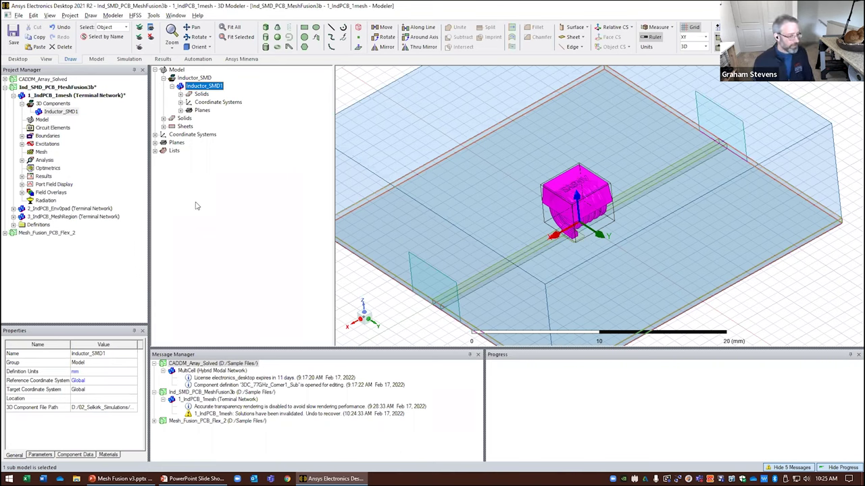
click(21, 136)
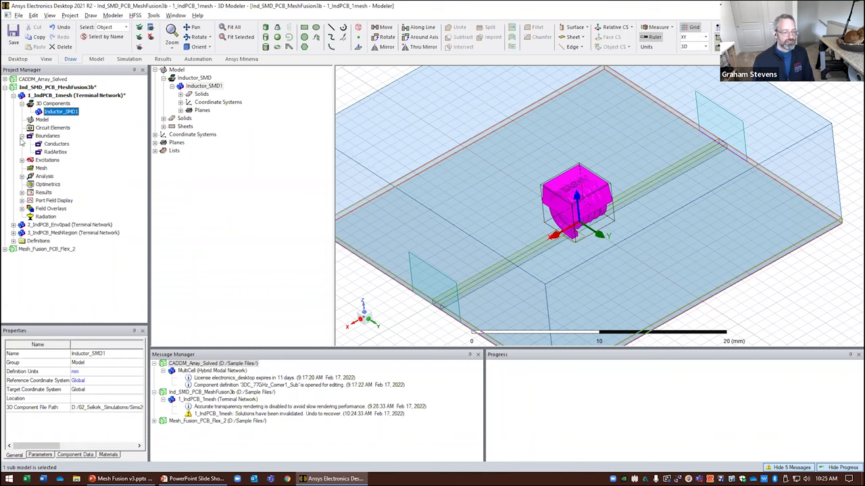
click(23, 160)
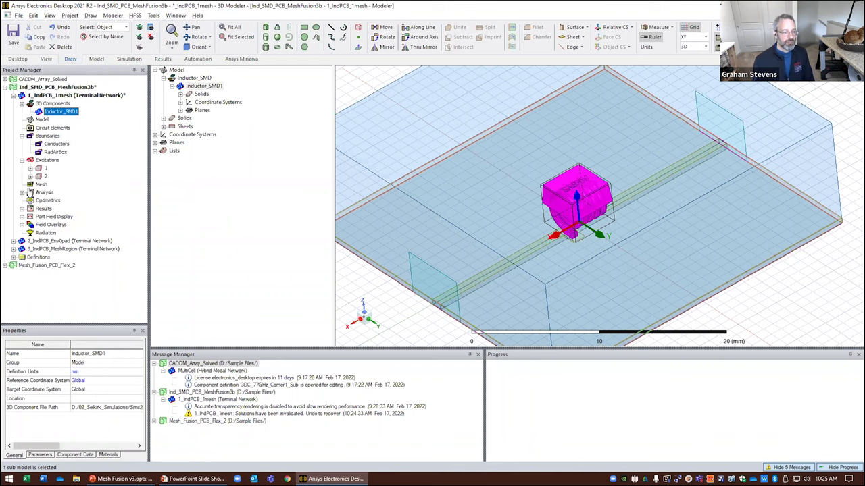
click(21, 192)
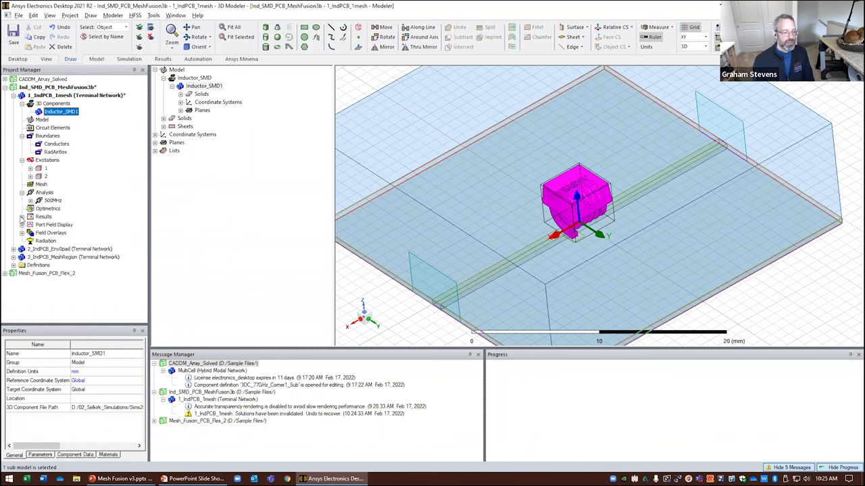
click(21, 217)
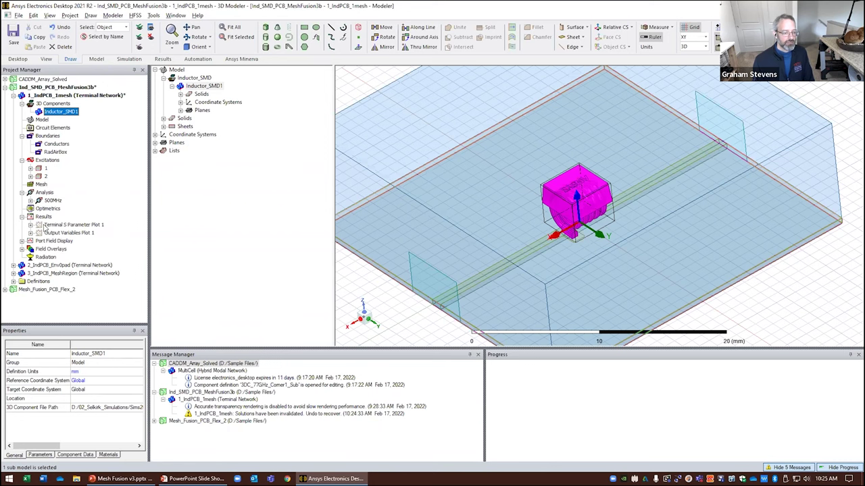
View Terminal S Parameter Plot 1 and check the report settings of its dB(St(t1,t1)) trace, leaving them unchanged.
double_click(40, 226)
click(39, 227)
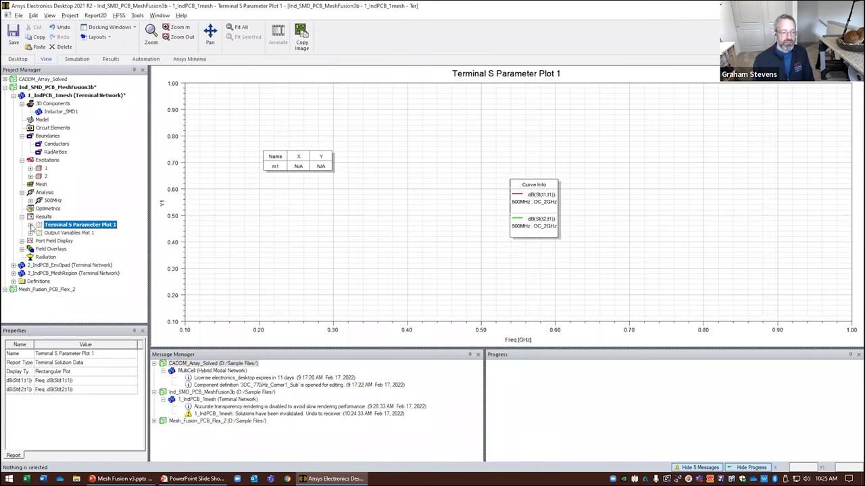
click(31, 225)
double_click(64, 232)
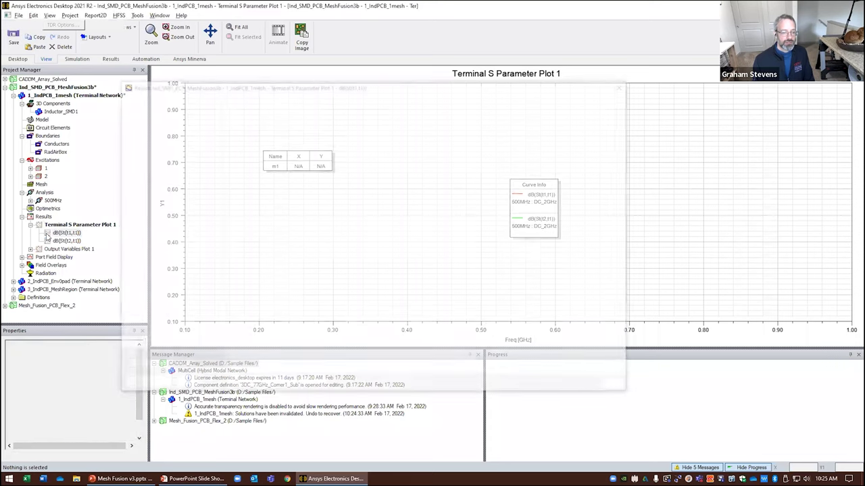
click(623, 86)
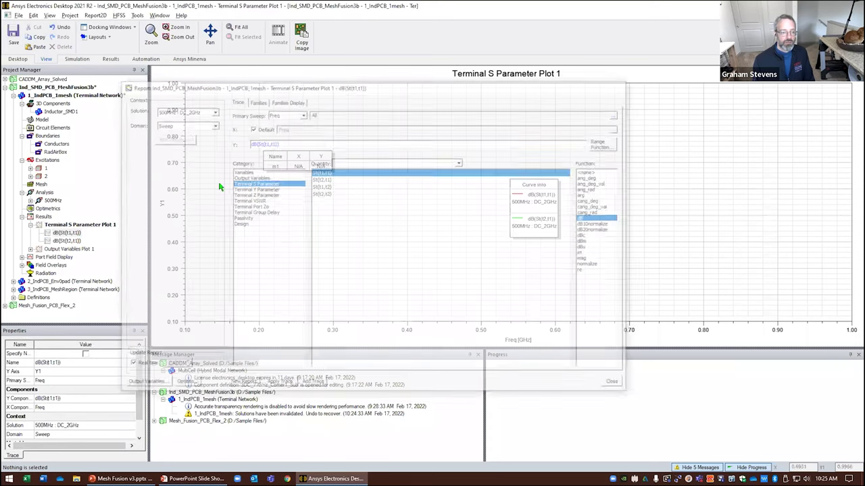
Expand the field overlays of 1_IndPCB_1mesh and bring up its Mesh1 plot in the 3D model view.
click(22, 266)
click(30, 273)
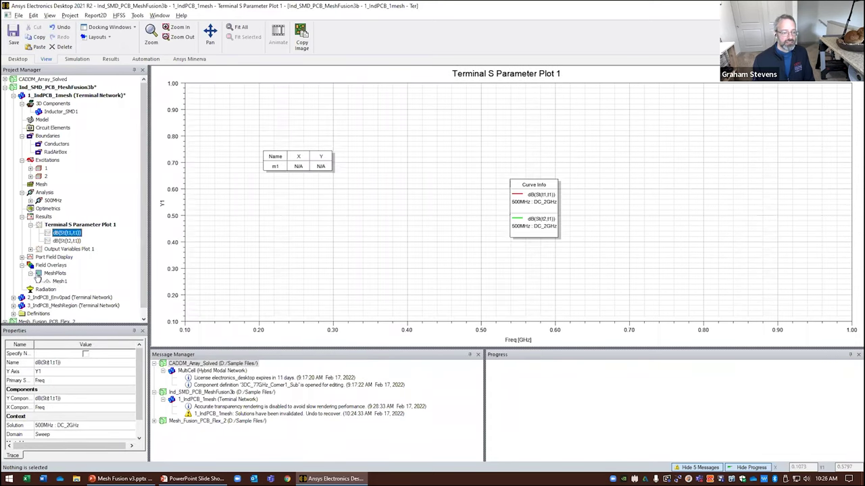
double_click(57, 282)
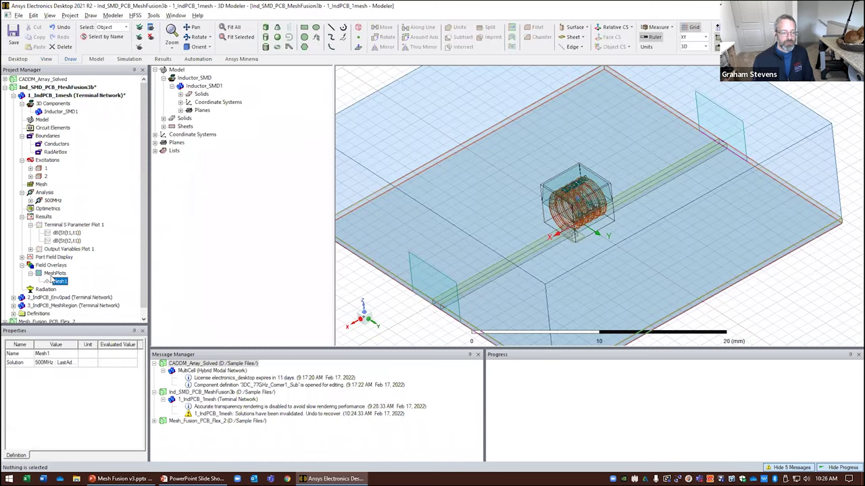
Expand the 2_IndPCB_Env0pad design and its field overlays, and display its mesh plots on the model.
scroll(143, 197, down, 1)
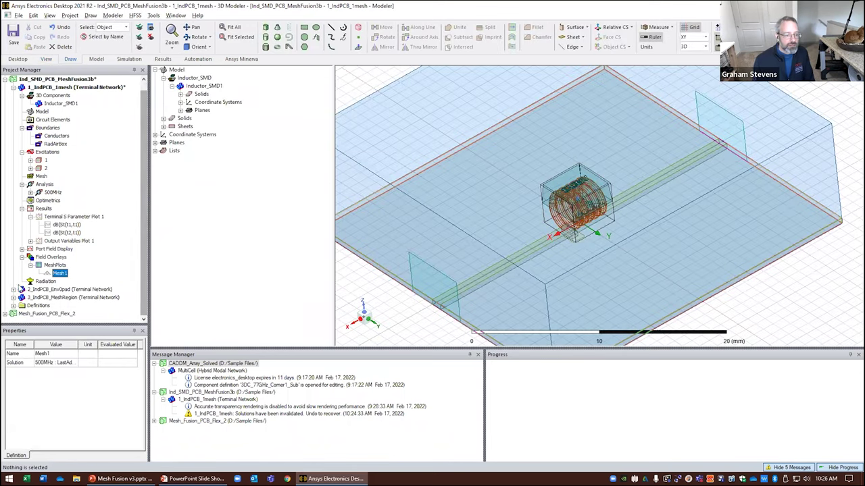
click(14, 289)
scroll(67, 273, down, 1)
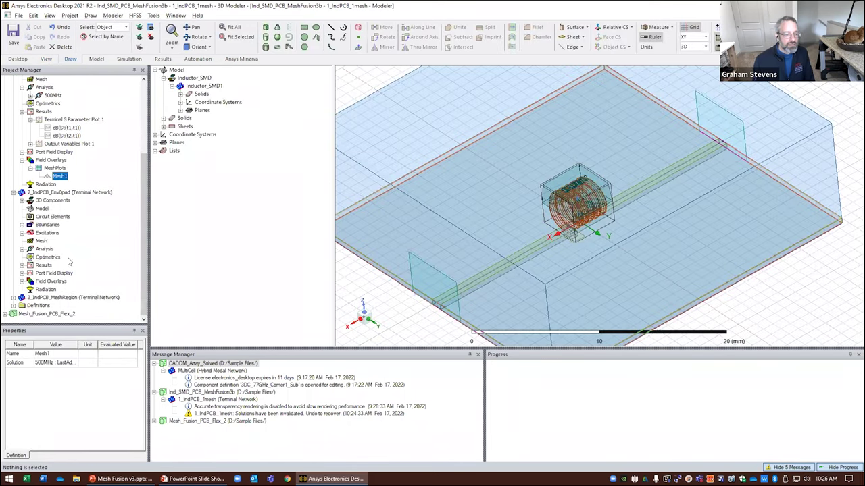
click(21, 281)
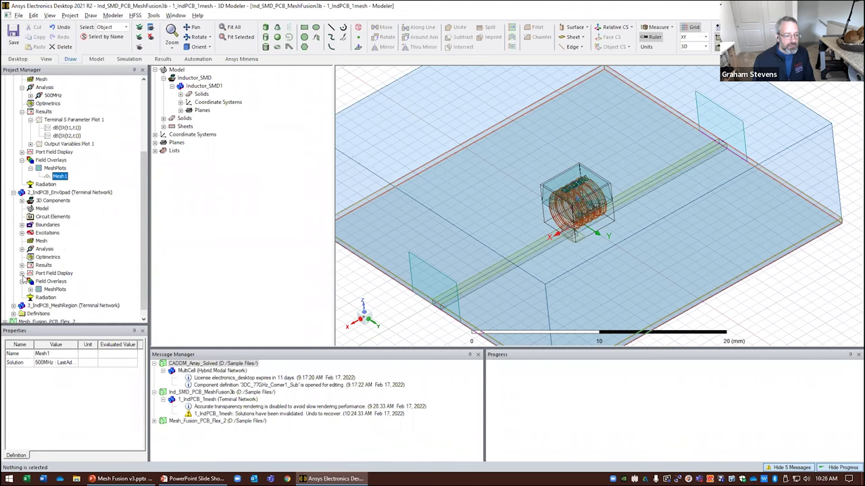
click(40, 290)
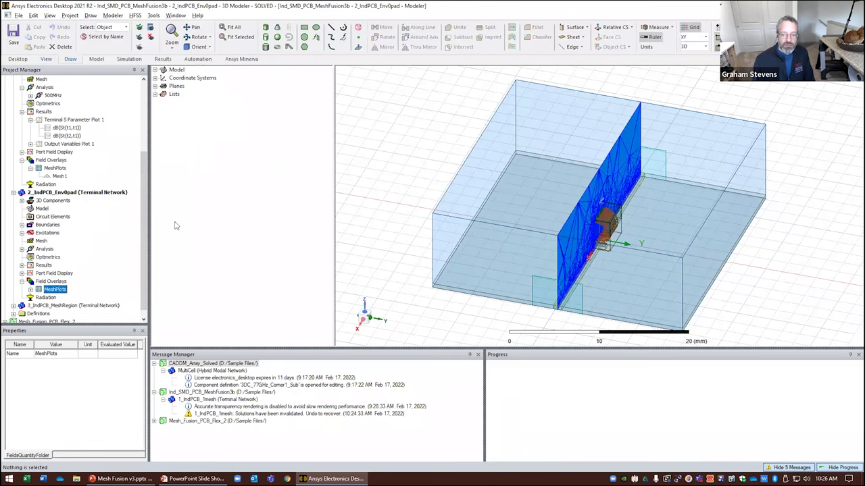
Examine the 2_IndPCB_Env0pad mesh around the inductor in the Right (-Y) view, checking the AirBox object, and clear the selection.
click(210, 48)
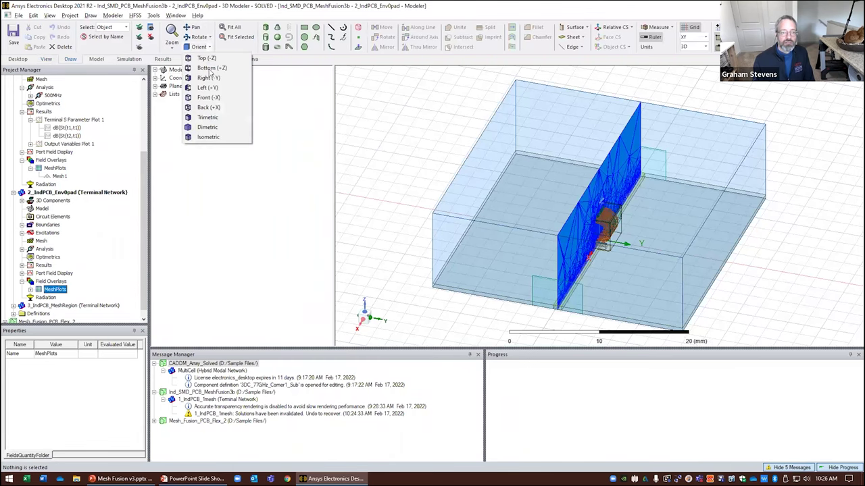
click(207, 78)
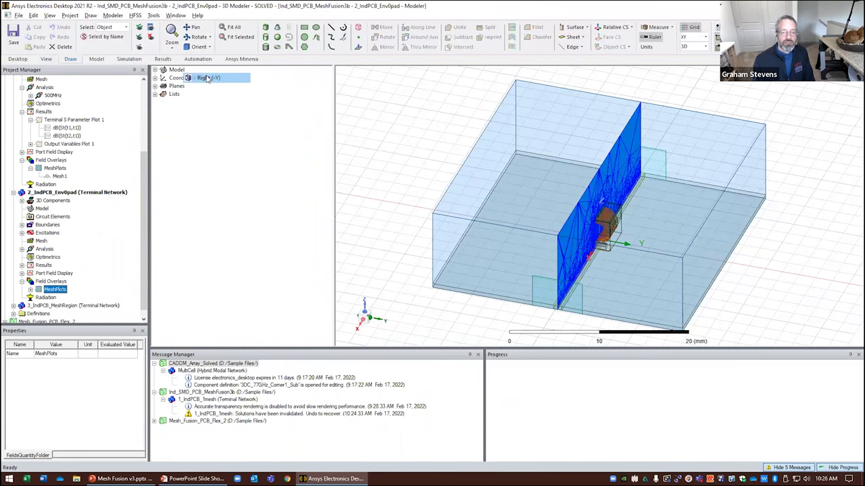
scroll(623, 222, up, 5)
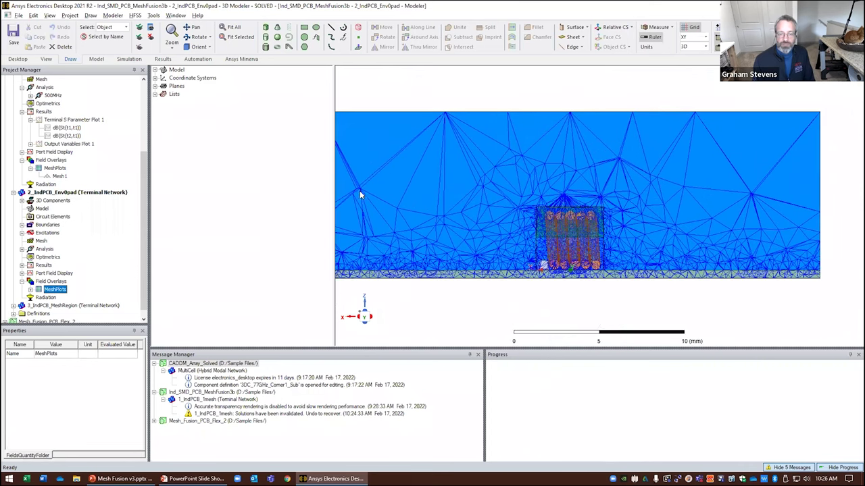
drag(332, 198, 246, 196)
scroll(556, 215, up, 4)
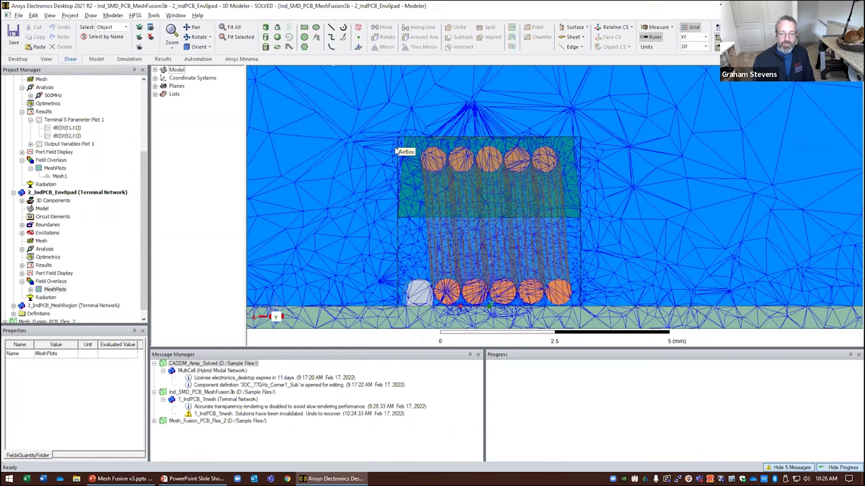
click(396, 185)
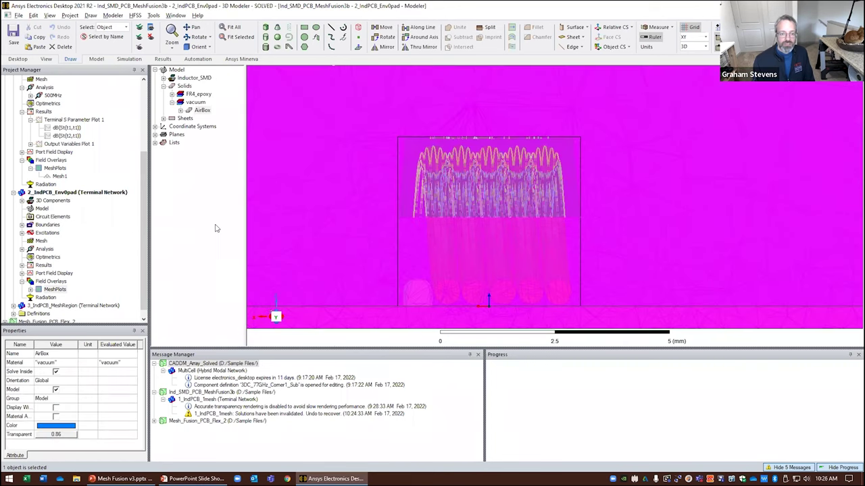
click(377, 227)
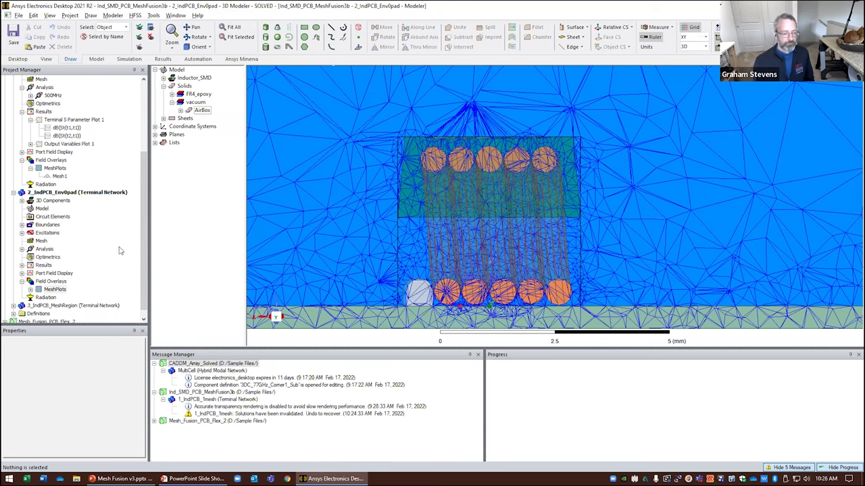
Expand the port field display and results of 2_IndPCB_Env0pad to see its ports and plots.
click(21, 273)
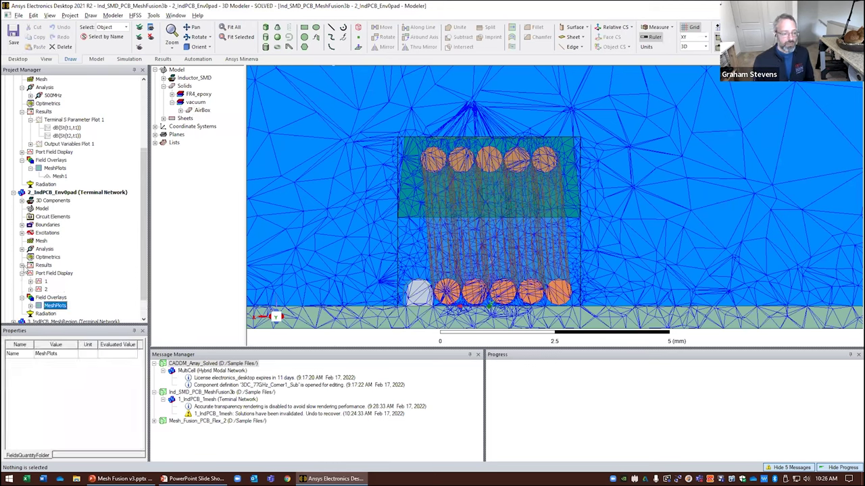
click(22, 265)
scroll(22, 274, down, 2)
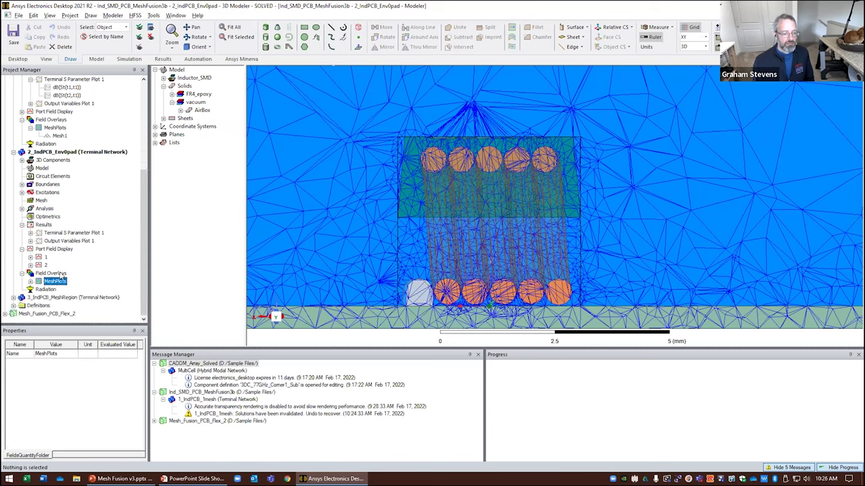
Expand the 3_IndPCB_MeshRegion design with its field overlays and port field display, and display its mesh plots.
click(13, 298)
scroll(112, 273, down, 1)
click(22, 289)
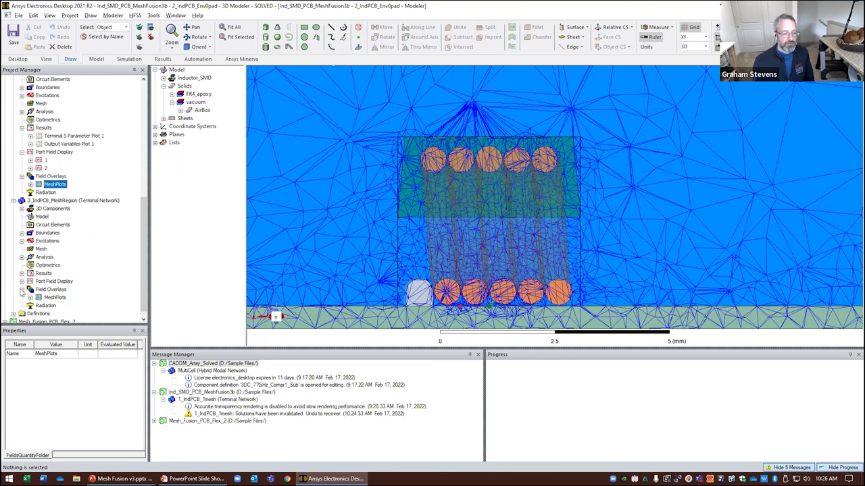
click(22, 281)
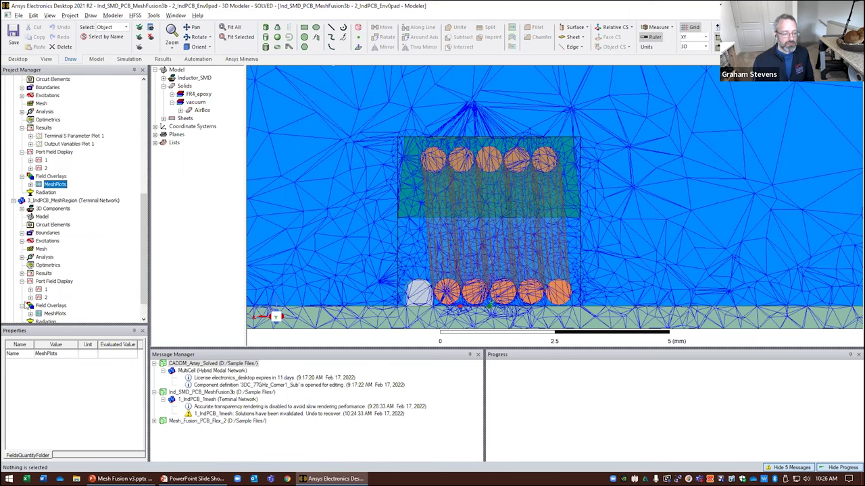
click(46, 315)
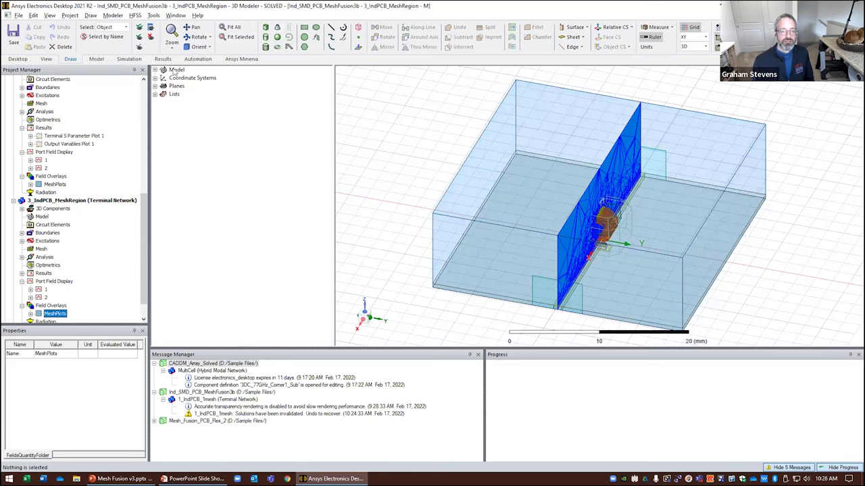
Select the 3_IndPCB_MeshRegion model and collapse the Ind_SMD_PCB_MeshFusion3b project.
click(137, 217)
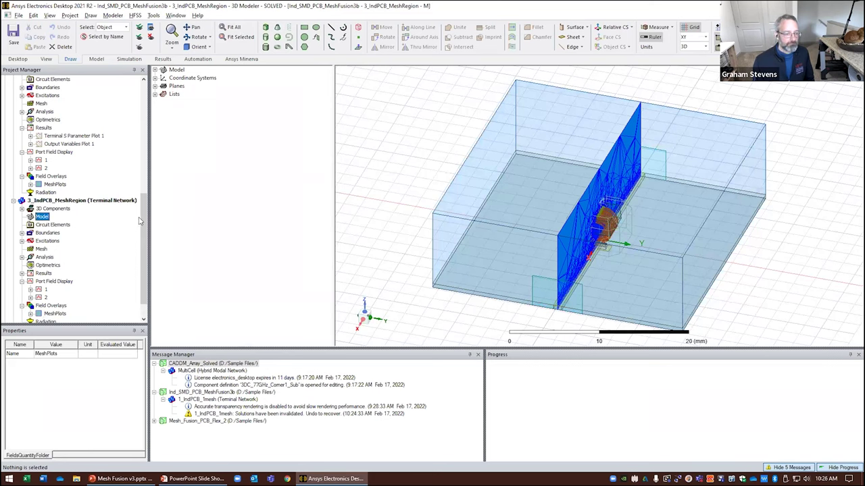
scroll(144, 213, up, 1)
drag(144, 211, 151, 113)
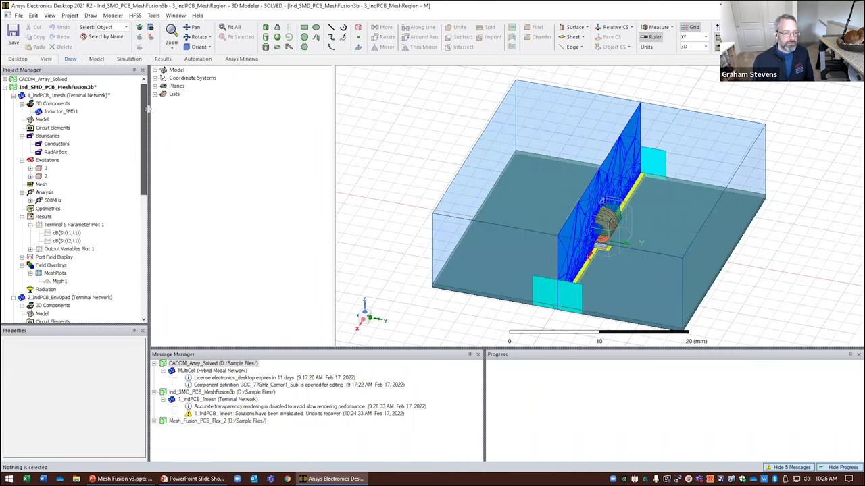
click(5, 87)
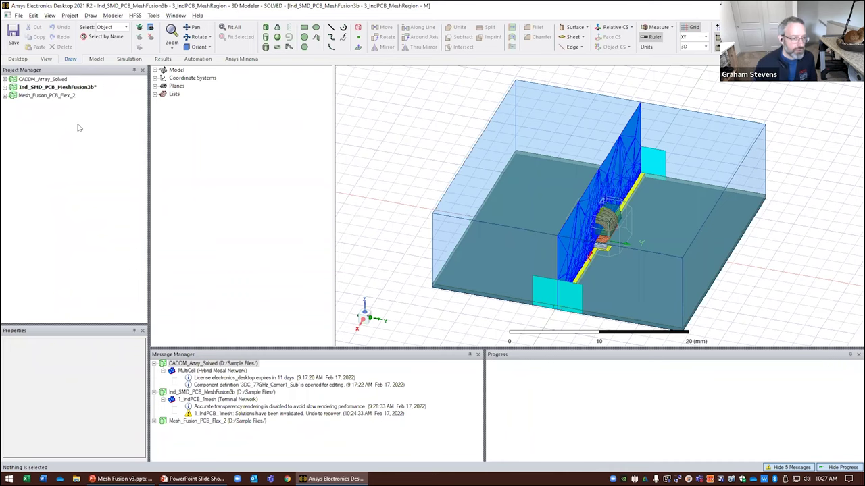
Expand the CADDM_Array_Solved project and open its MultiCell design with its 3D components and results listed.
click(4, 79)
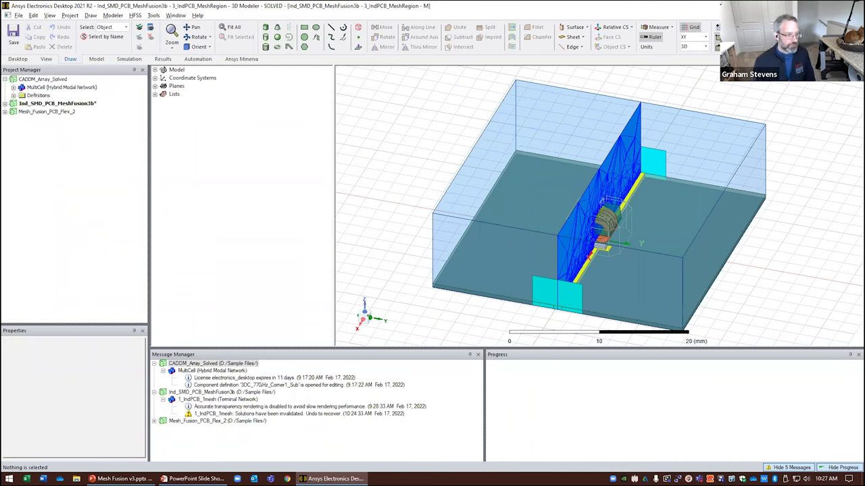
click(13, 87)
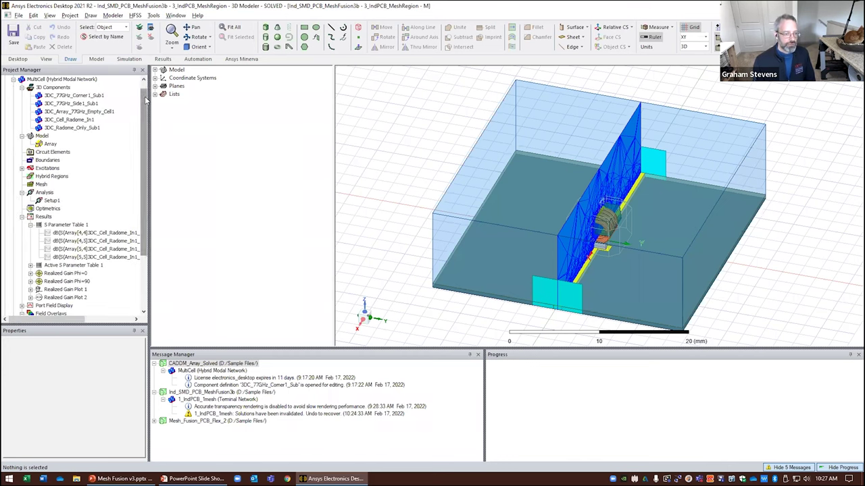
scroll(110, 132, up, 1)
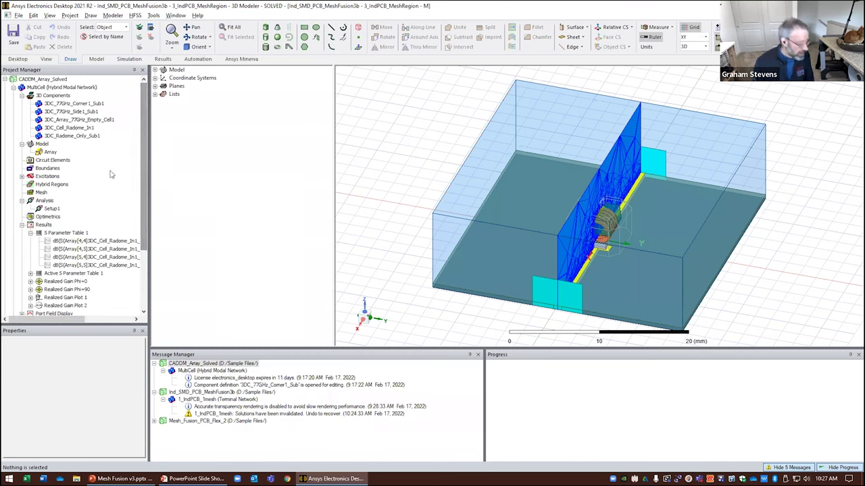
click(32, 86)
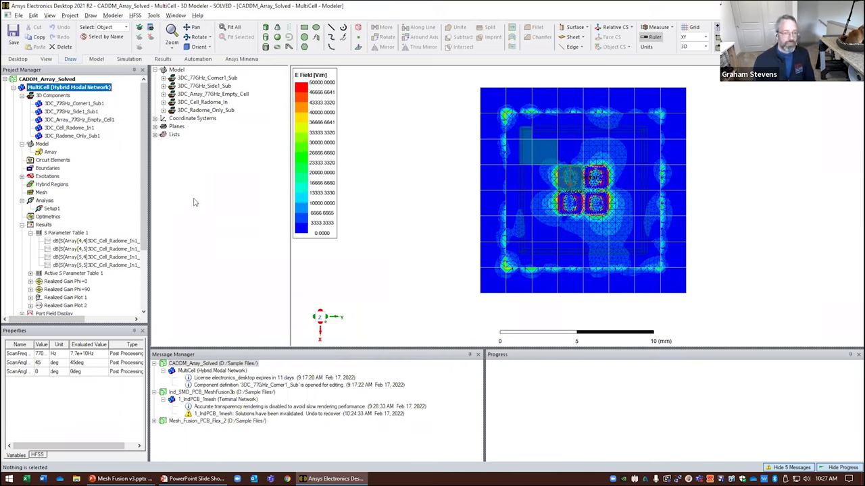
Enlarge the MultiCell model view slightly and check the design's solution type, leaving it unchanged.
drag(289, 196, 280, 196)
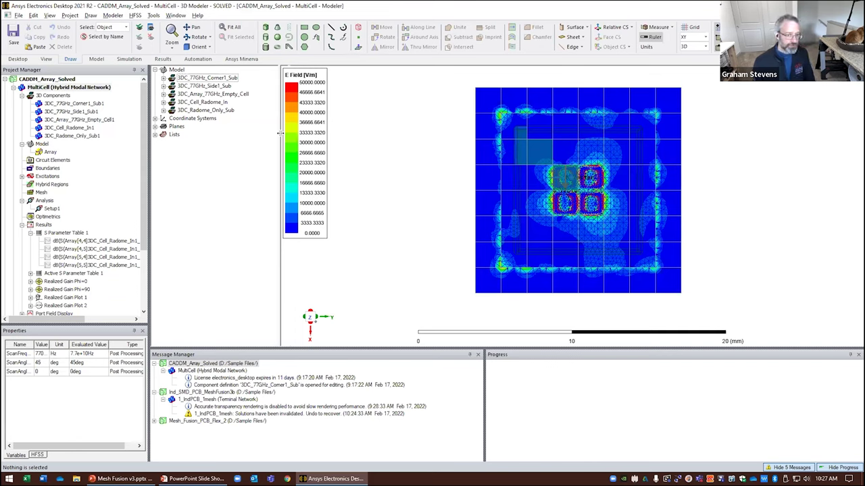
drag(277, 134, 274, 133)
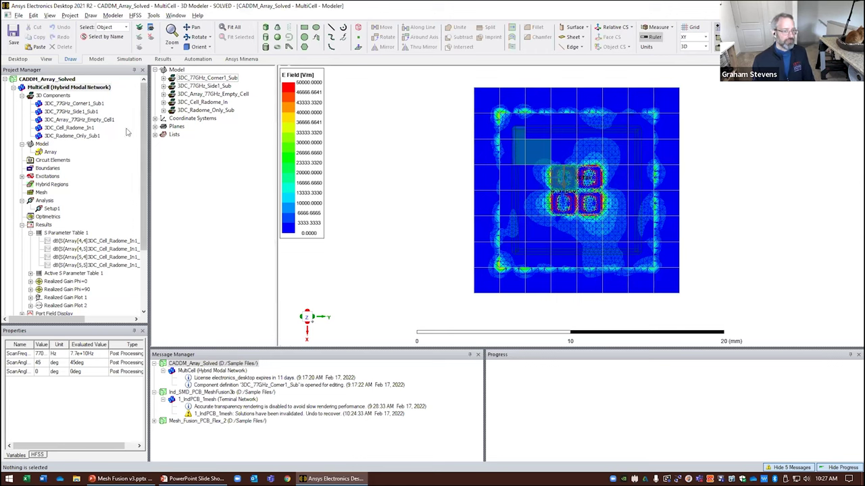
right_click(69, 88)
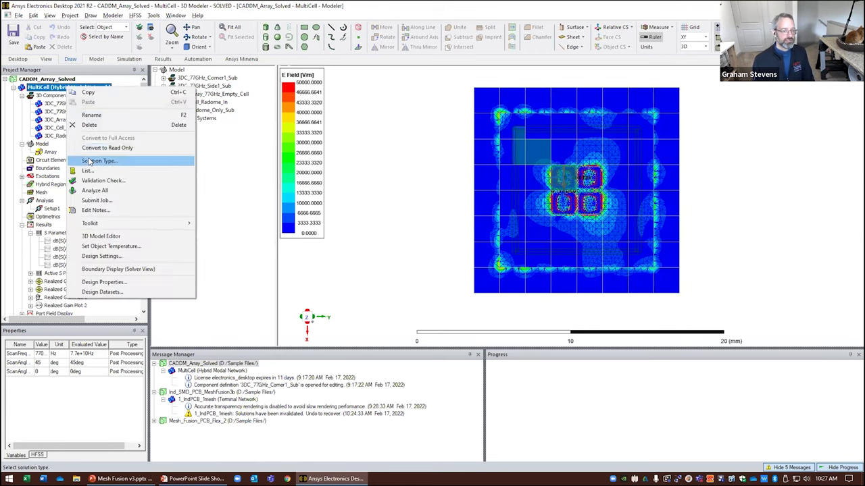
click(188, 162)
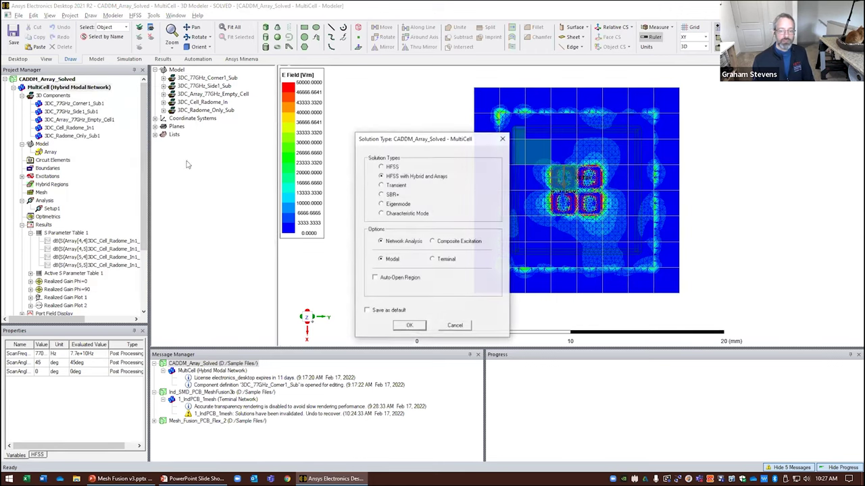
click(454, 326)
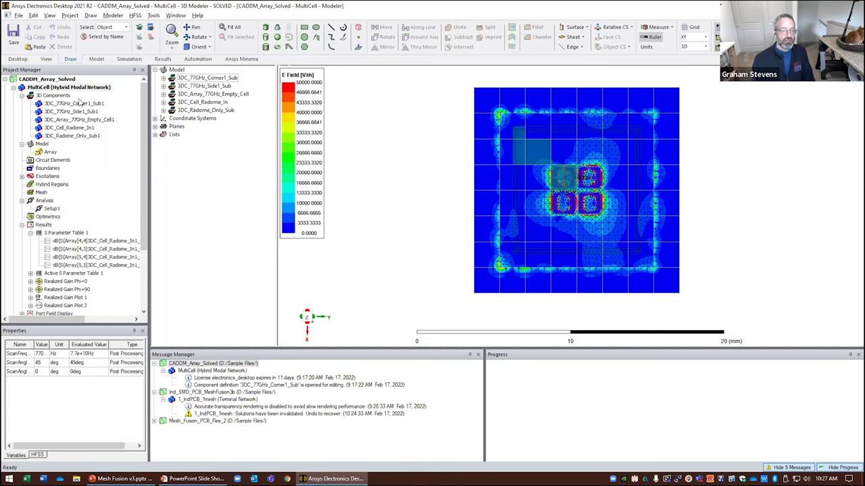
click(402, 207)
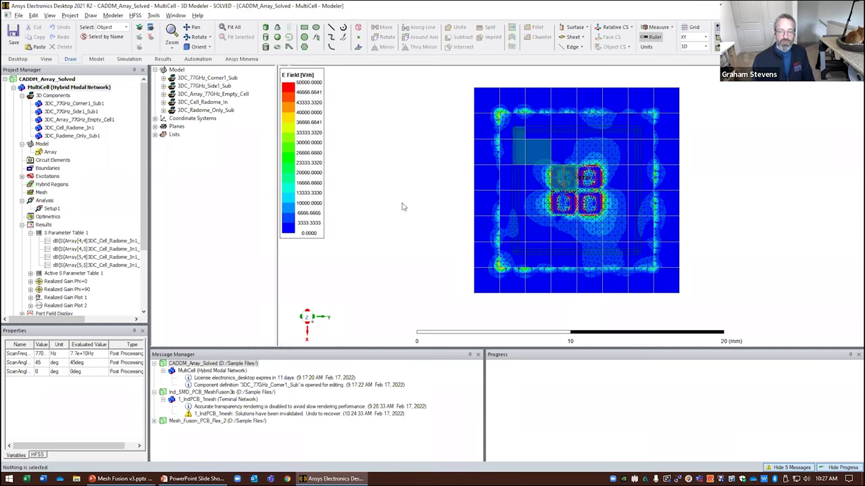
Inspect the properties of the 3DC_77GHz_Corner1_Sub, 3DC_Array_77GHz_Empty_Cell and 3DC_Cell_Radome_In components.
click(194, 80)
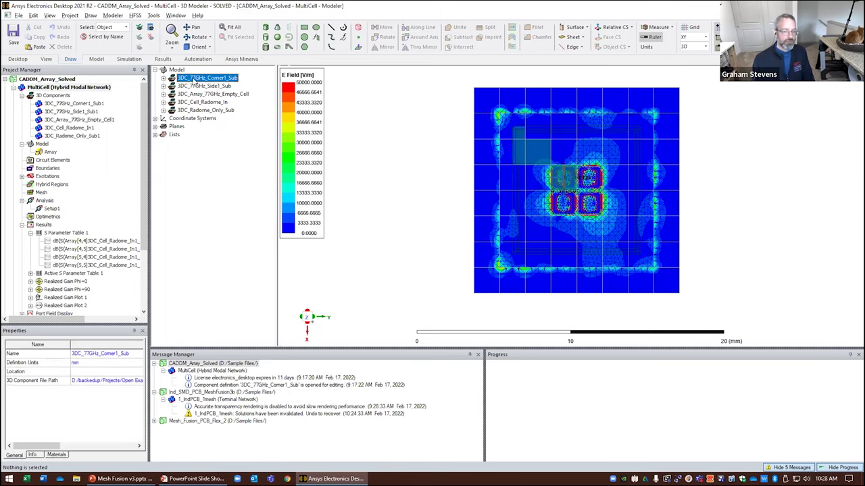
click(195, 95)
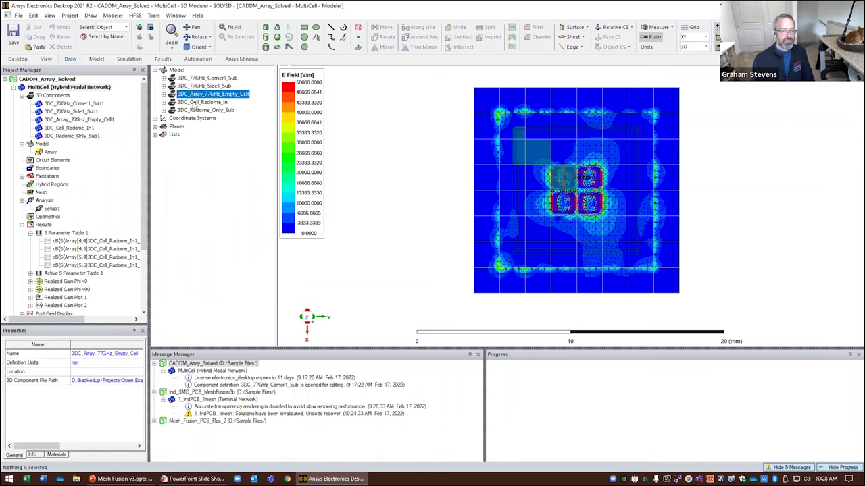
click(195, 102)
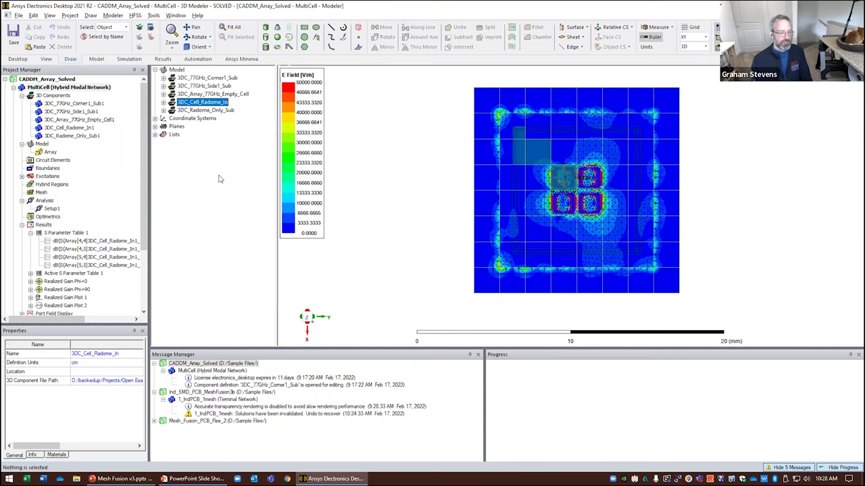
Inspect the MultiCell array's lattice vectors, array size and unit cell layout, leaving its properties unchanged.
click(51, 153)
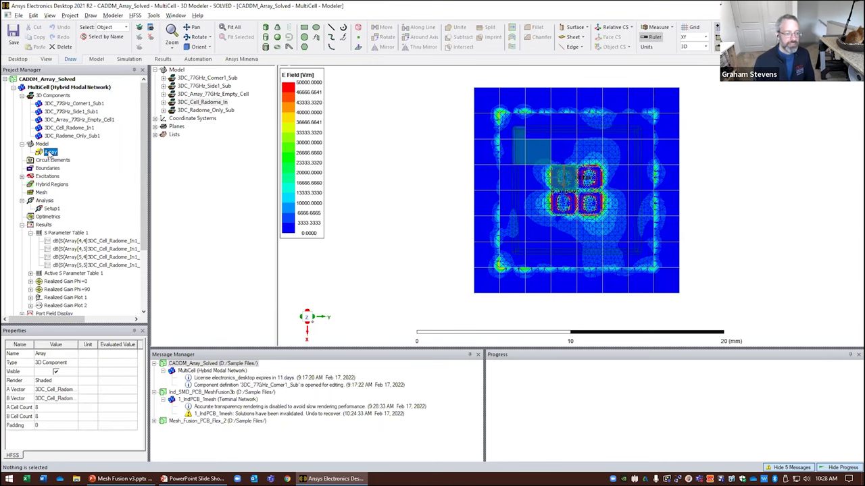
right_click(53, 156)
click(75, 169)
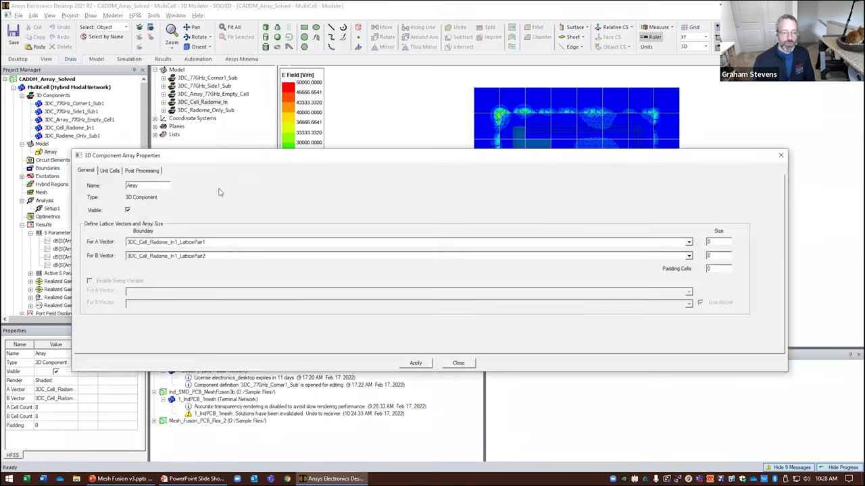
click(110, 171)
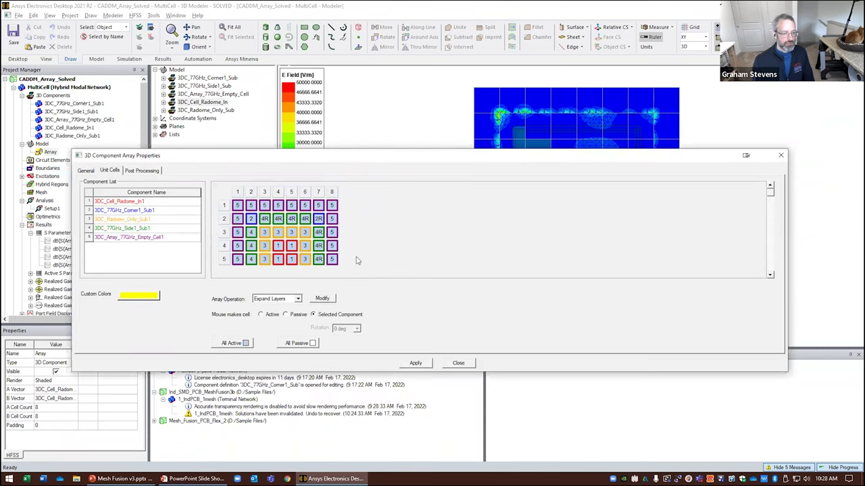
click(459, 363)
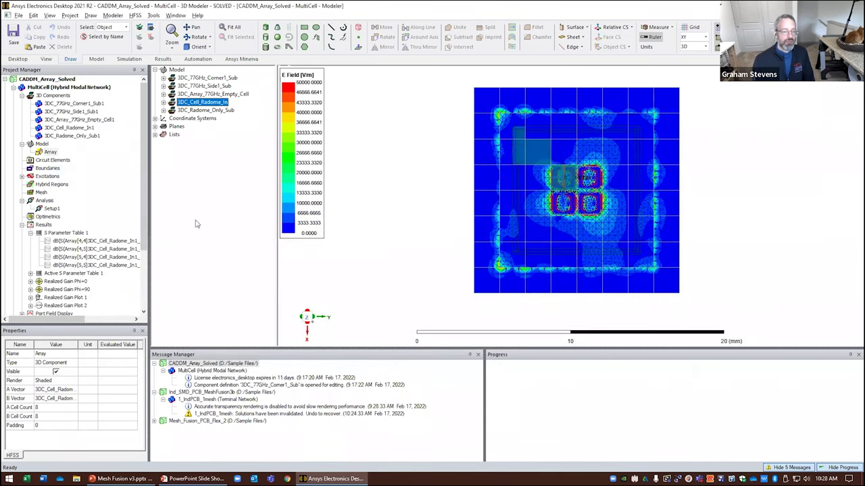
Collapse the MultiCell design and open HFSSDesign2 of the Mesh_Fusion_PCB_Flex_2 project with a close angled view of its main board.
click(13, 88)
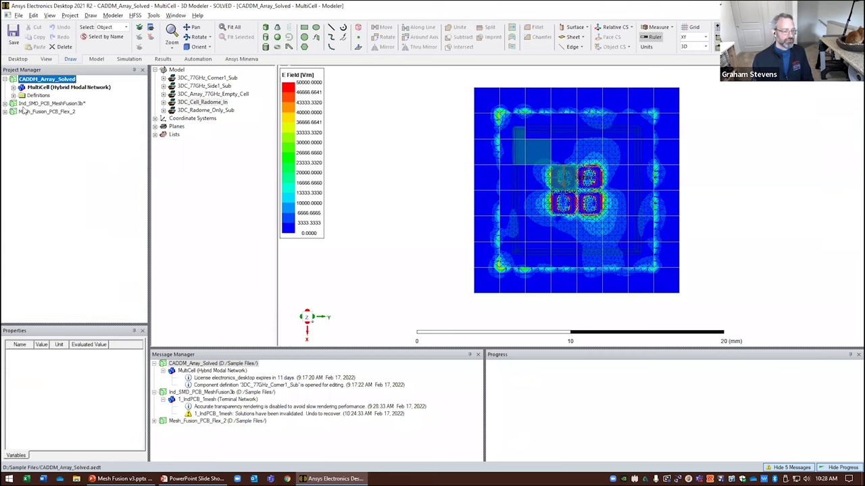
click(5, 112)
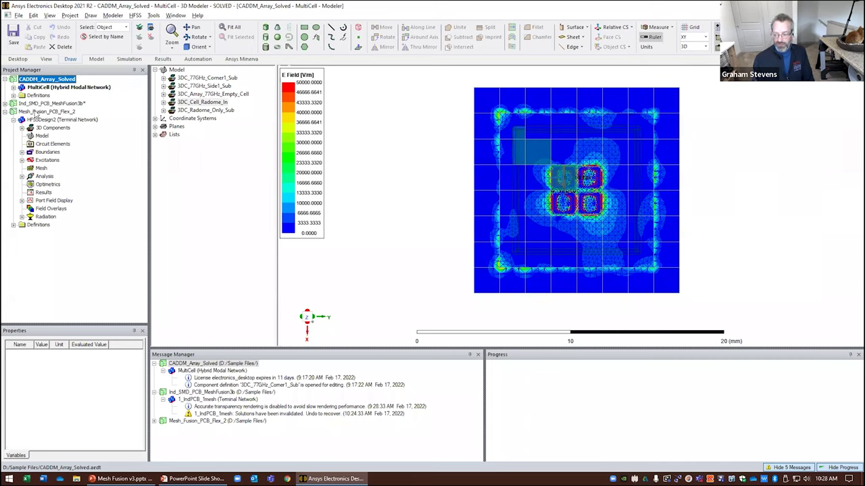
double_click(35, 112)
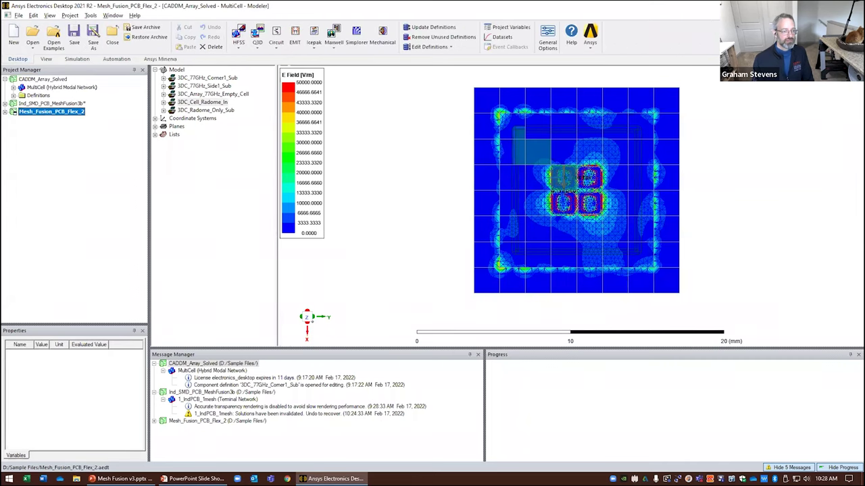
click(5, 112)
double_click(37, 120)
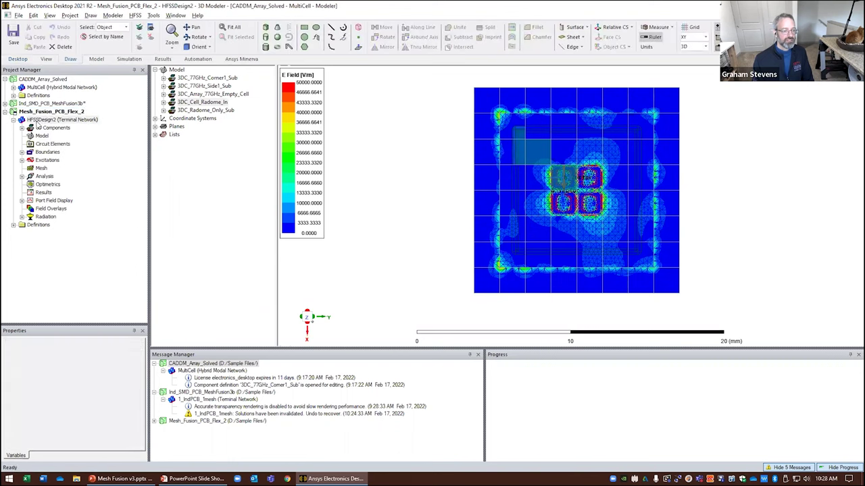
scroll(544, 288, up, 5)
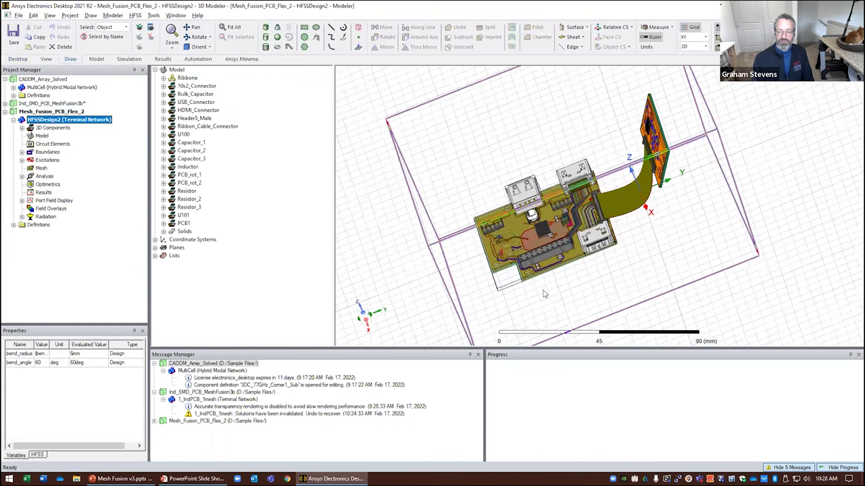
alt+drag(686, 238, 721, 228)
scroll(720, 227, up, 5)
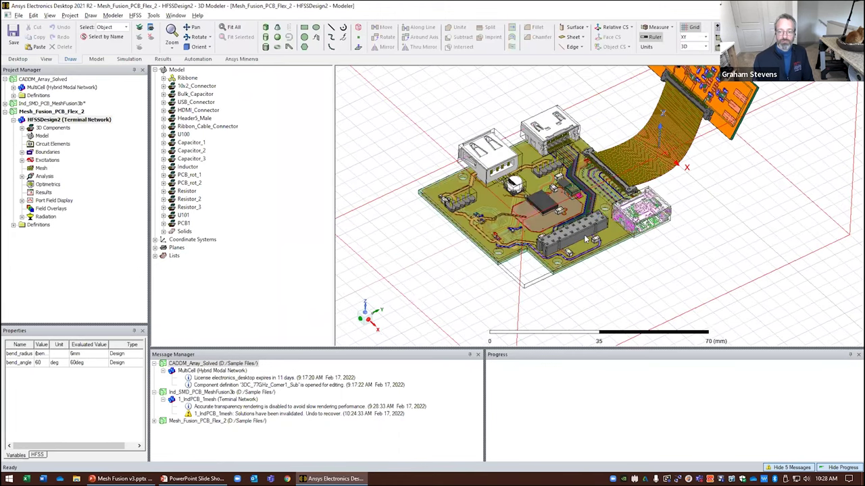
Inspect the connector, Bulk_Capacitor and Resistor component definitions in HFSSDesign2, and widen the model view slightly.
click(198, 86)
click(196, 95)
click(201, 102)
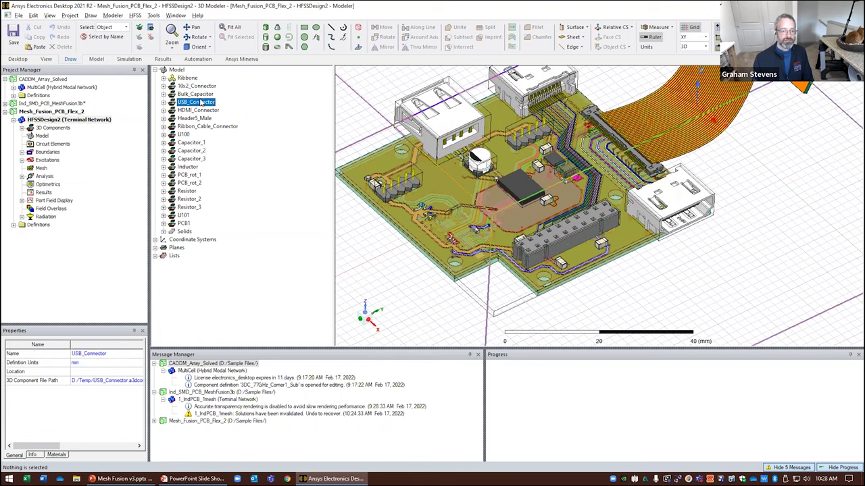
click(200, 110)
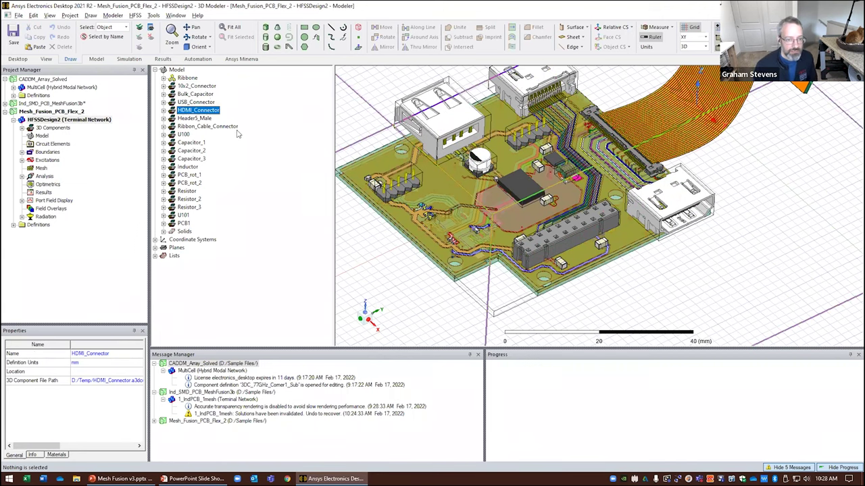
click(206, 127)
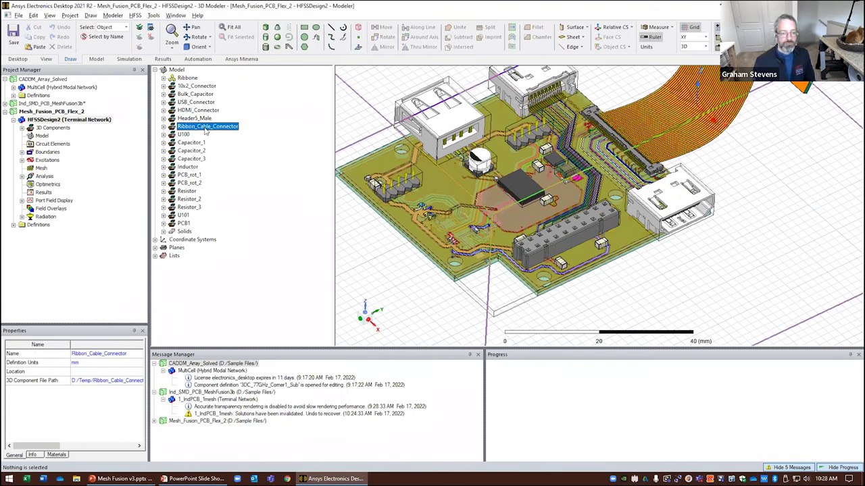
click(187, 192)
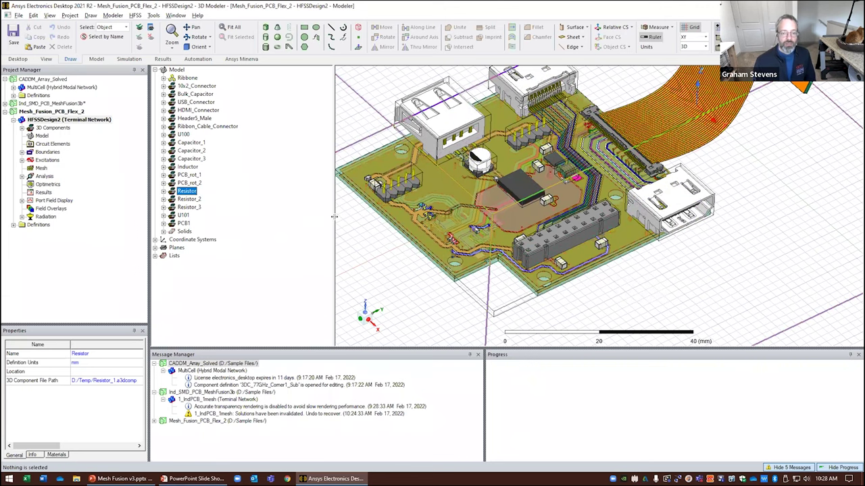
drag(333, 218, 295, 226)
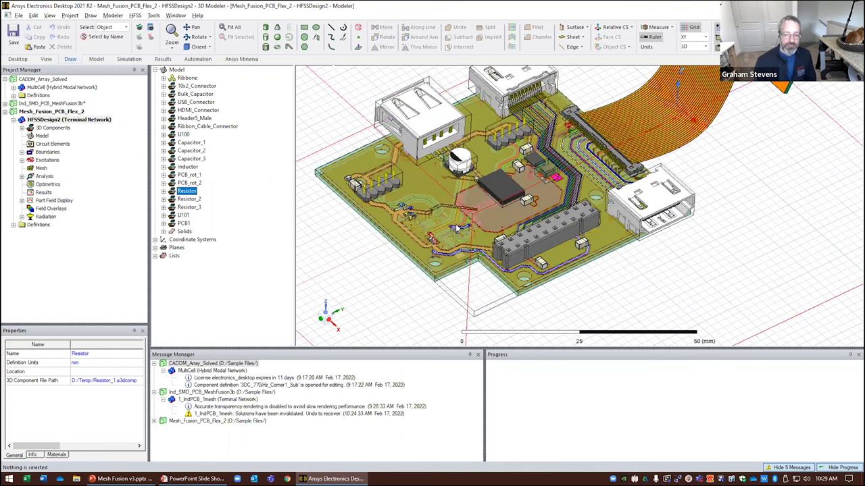
List HFSSDesign2's 3D components and review their Mesh Fusion meshing types and enabled states without applying changes.
click(22, 127)
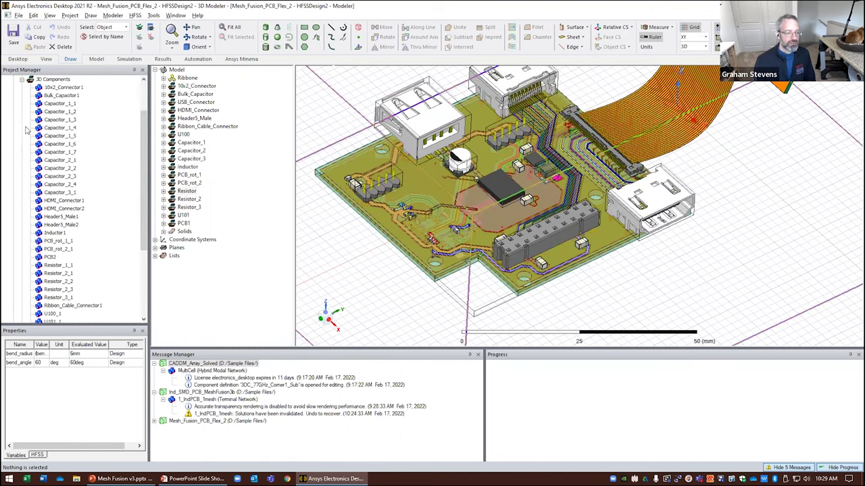
right_click(41, 80)
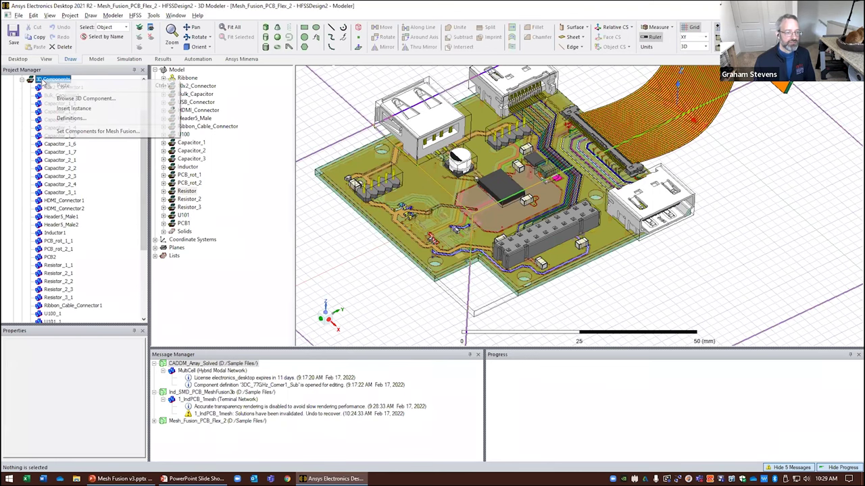
click(95, 131)
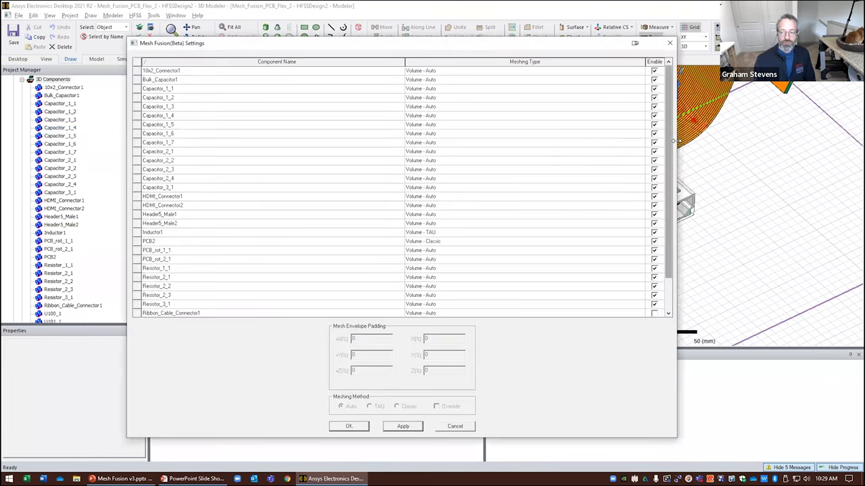
drag(677, 143, 753, 150)
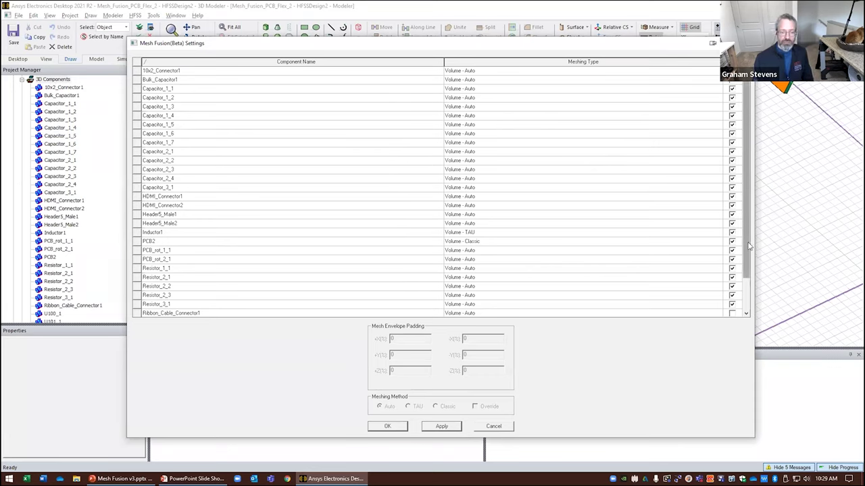
click(494, 426)
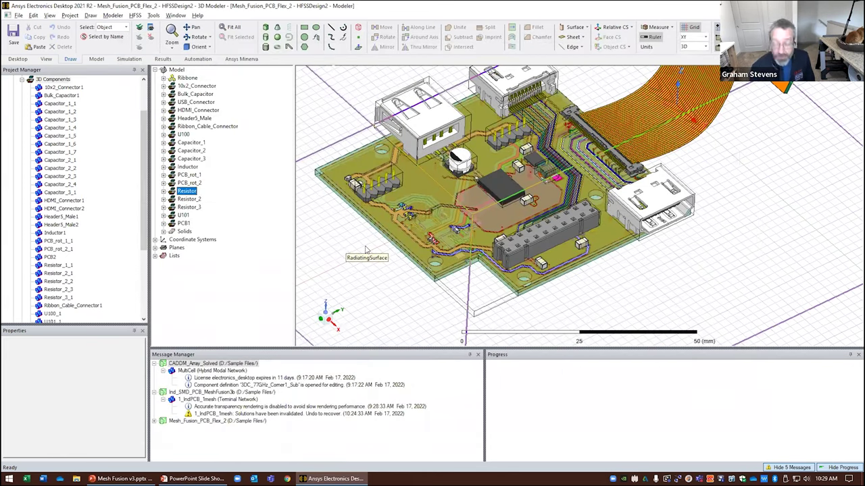
scroll(145, 256, down, 2)
drag(145, 257, 150, 294)
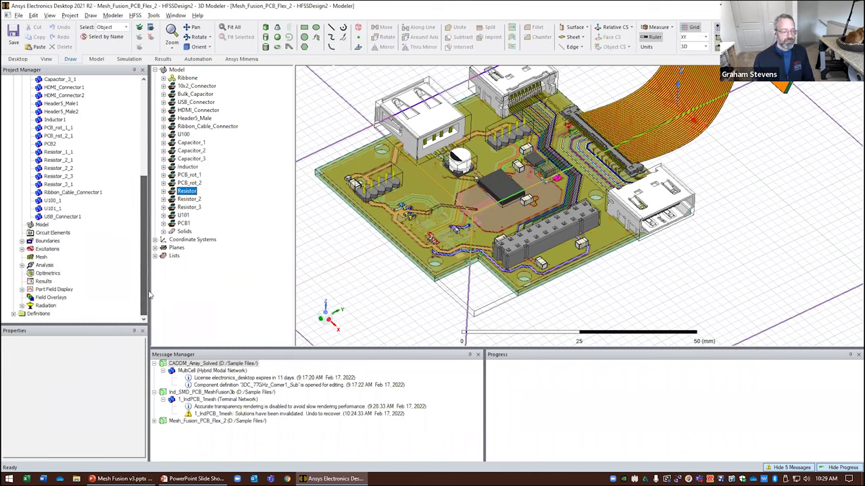